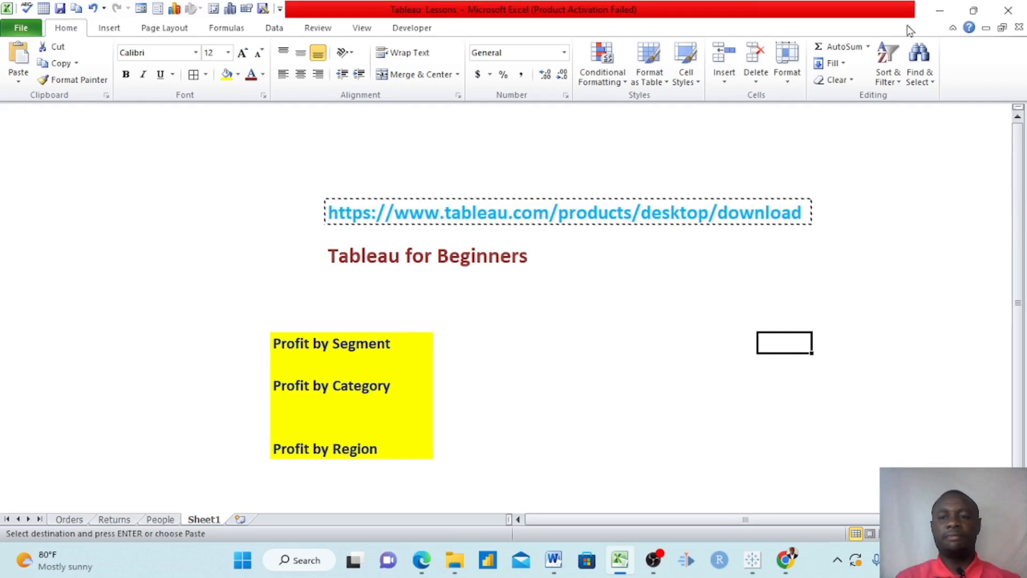
pyautogui.click(939, 10)
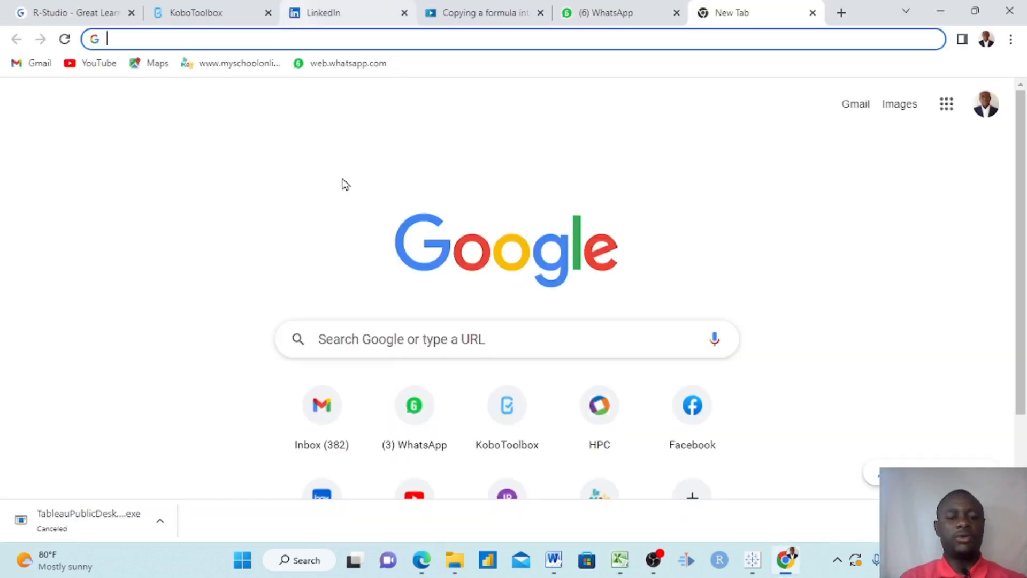
pyautogui.moveTo(622, 560)
pyautogui.click(621, 521)
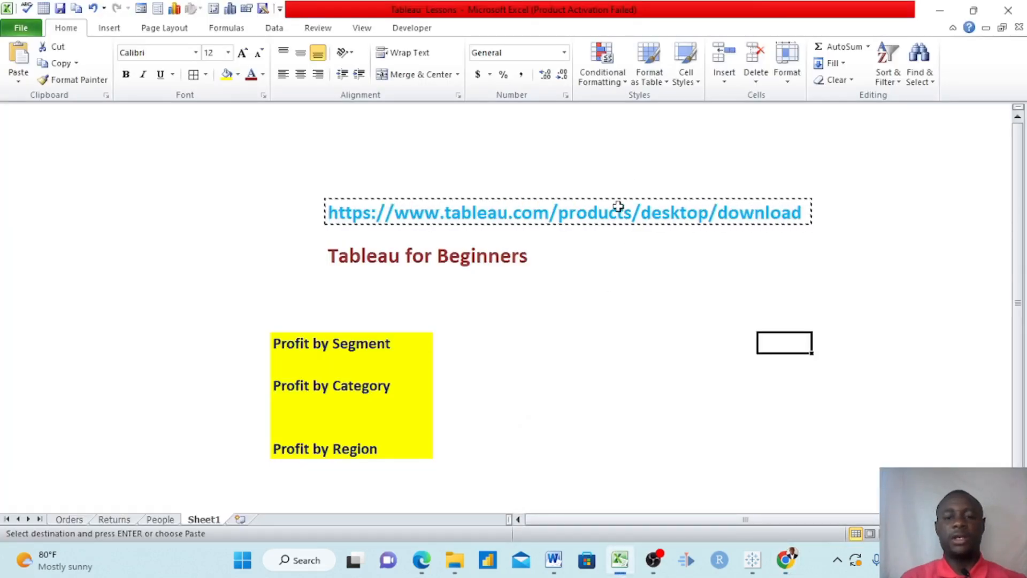
pyautogui.click(943, 8)
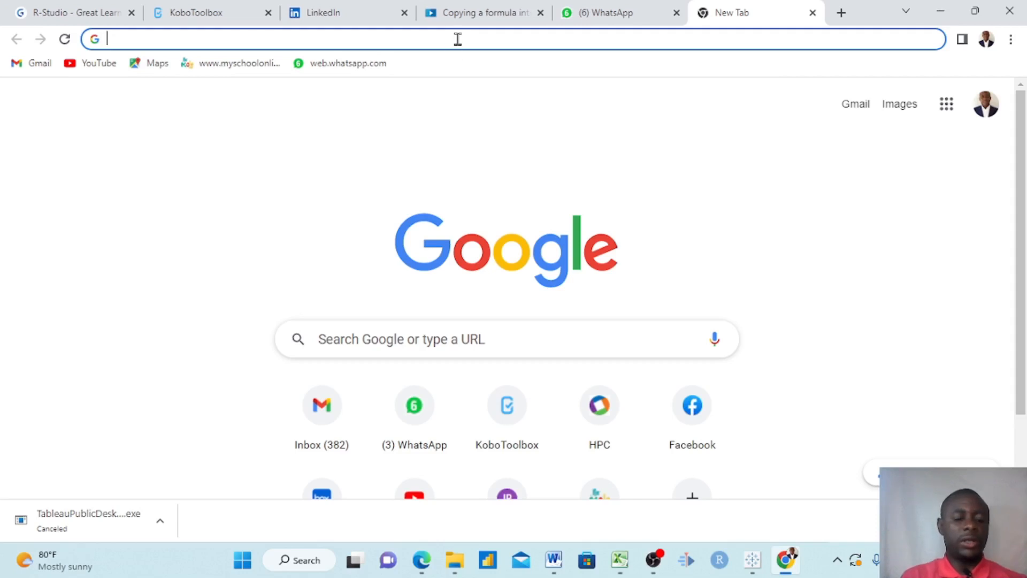
pyautogui.write('https://www.tableau.com/products/desktop/download')
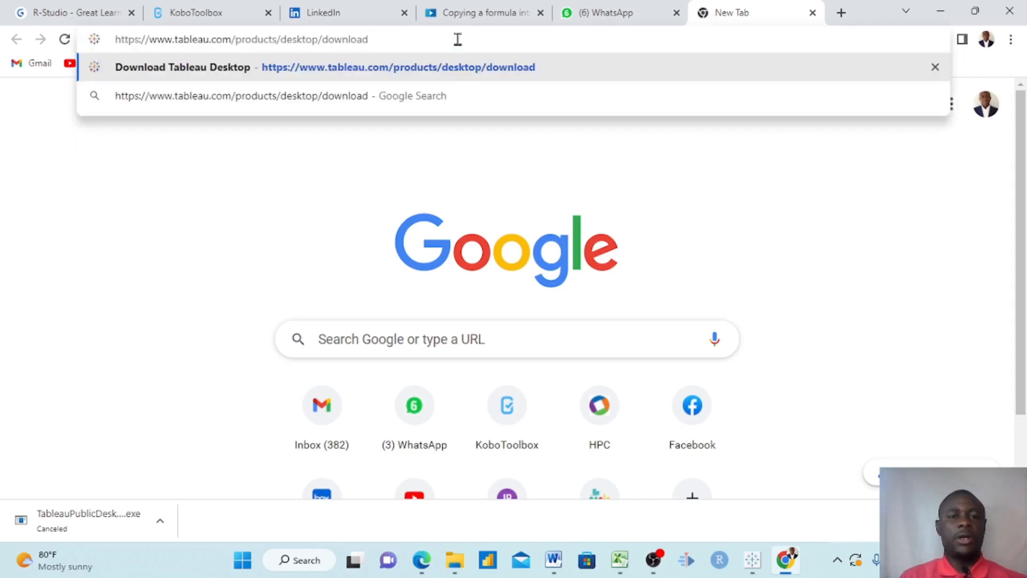
pyautogui.press('Return')
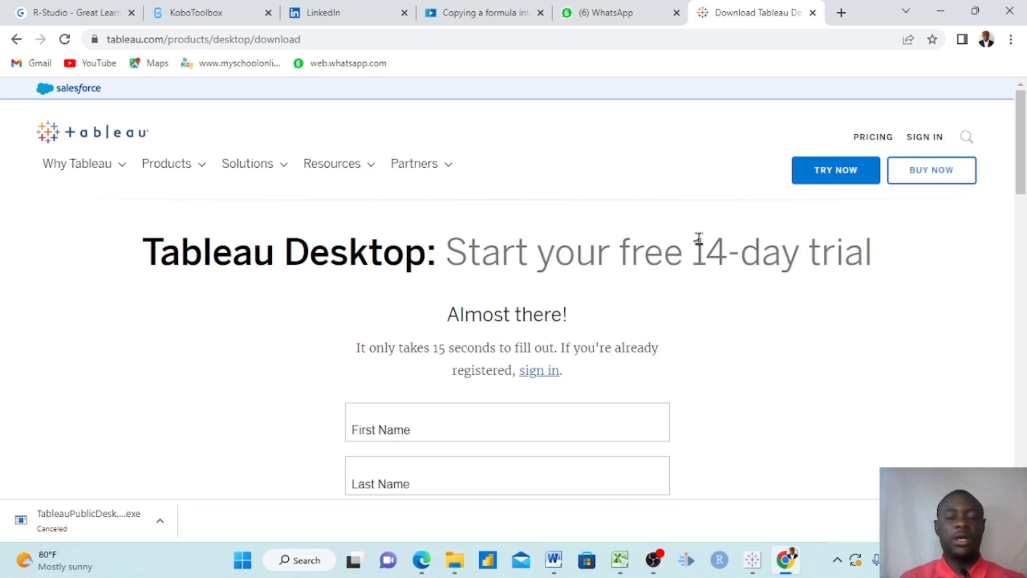
# Step: Open the Tableau Public product page on the Tableau website and continue to the Tableau Public site
pyautogui.moveTo(251, 175)
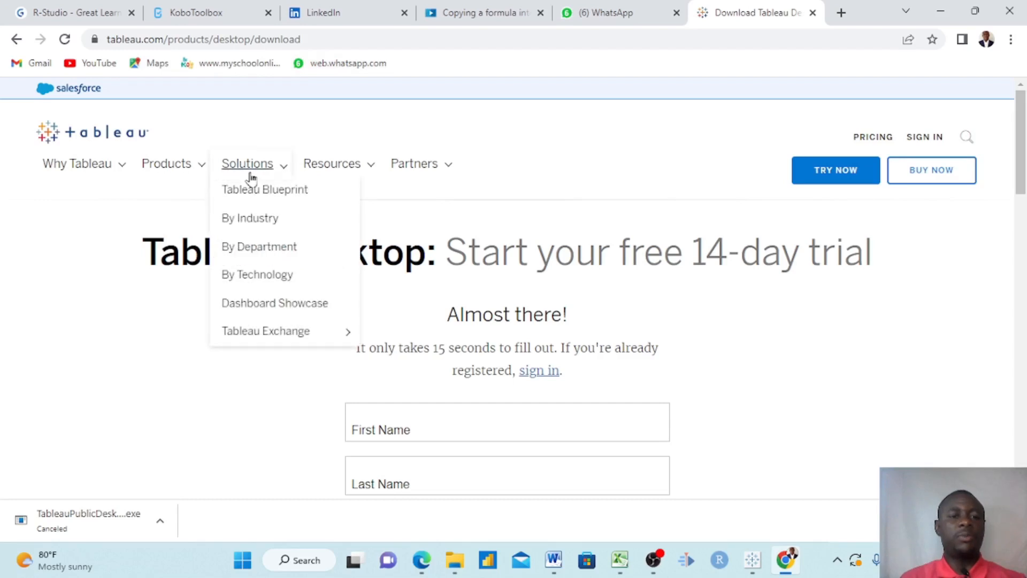
pyautogui.moveTo(192, 163)
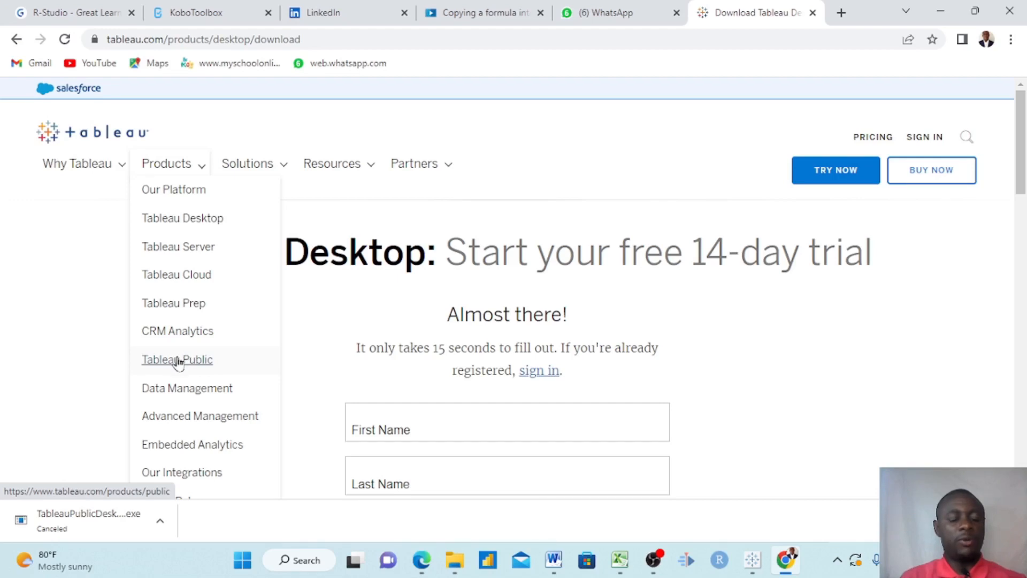
pyautogui.click(178, 362)
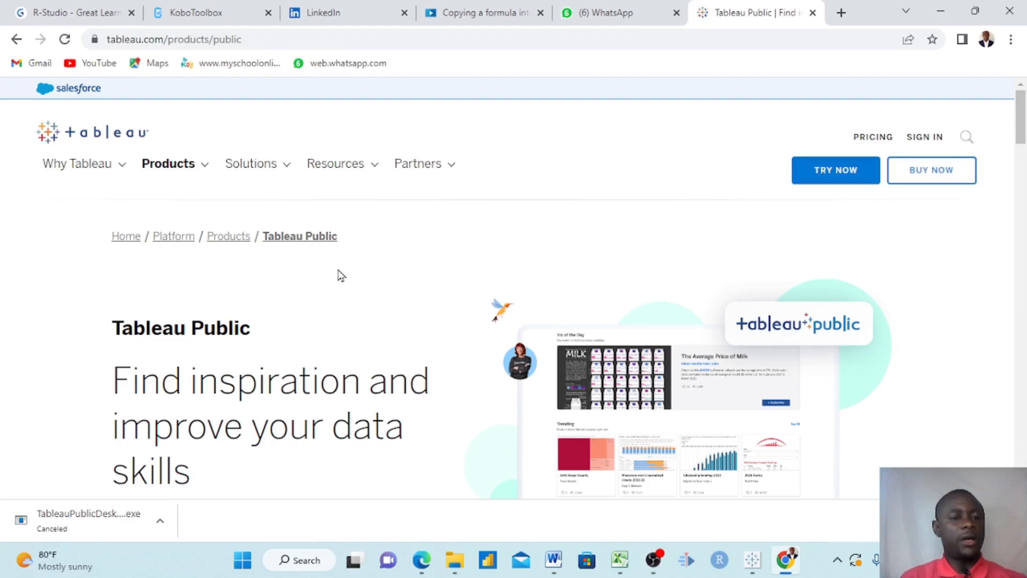
pyautogui.scroll(-3, 340, 276)
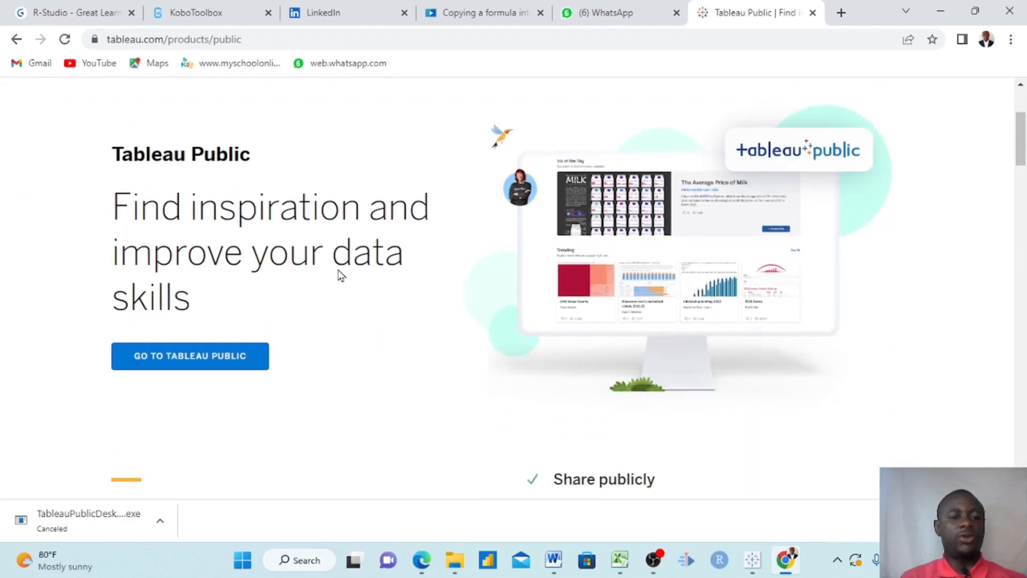
pyautogui.click(184, 365)
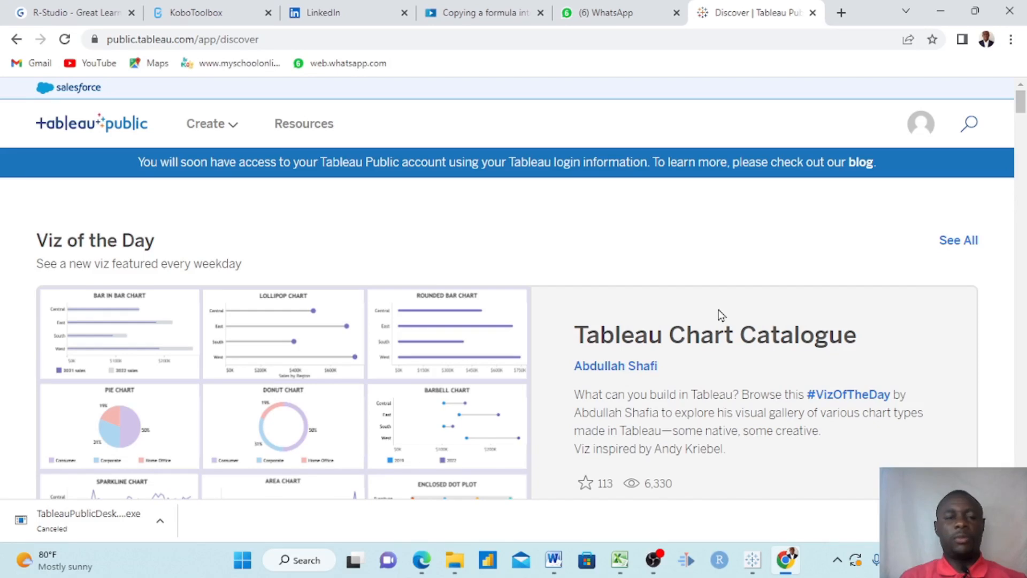
# Step: Go to the Tableau Desktop Public Edition download page and open its registration form
pyautogui.moveTo(243, 131)
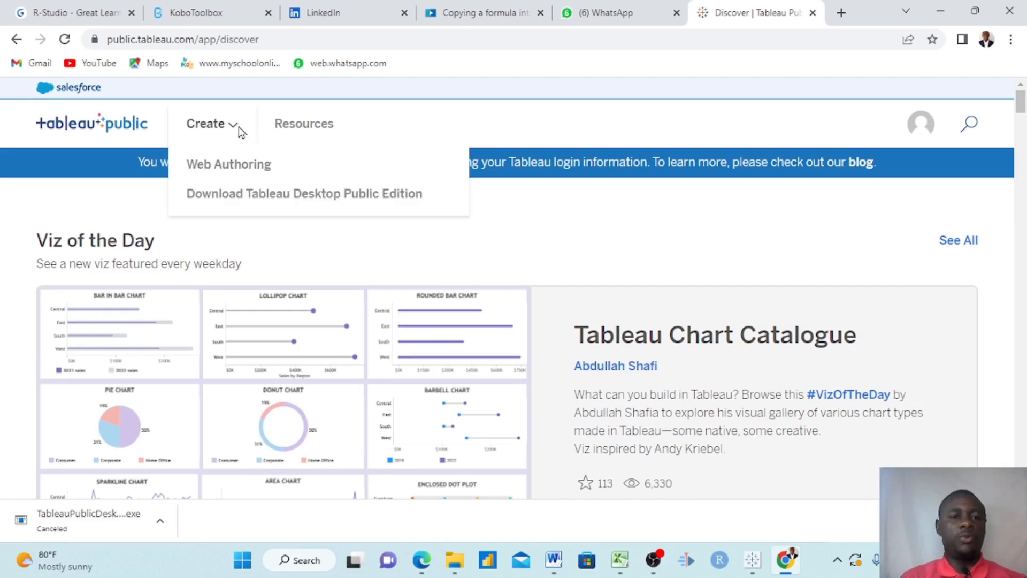
pyautogui.click(257, 197)
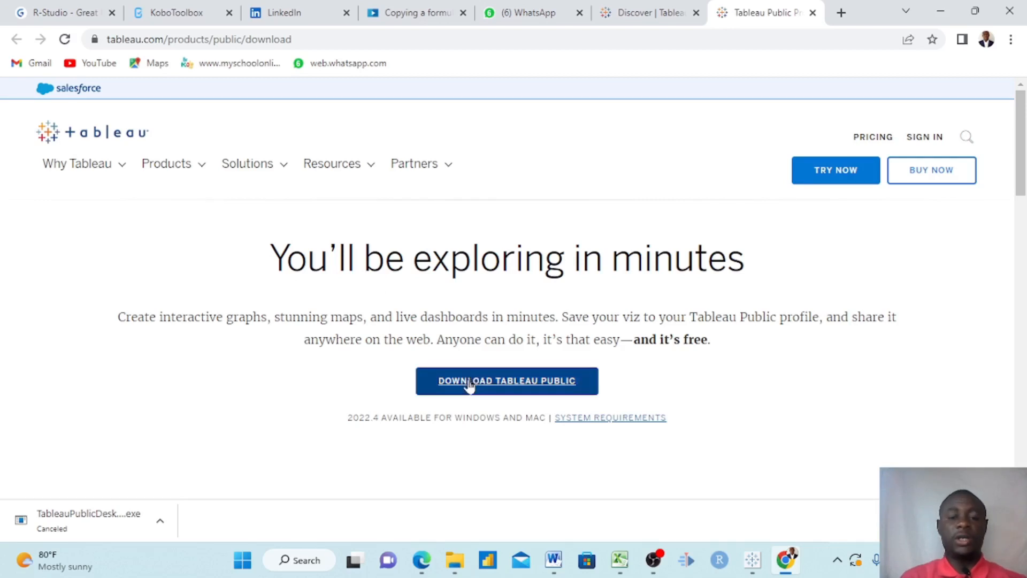
pyautogui.click(486, 388)
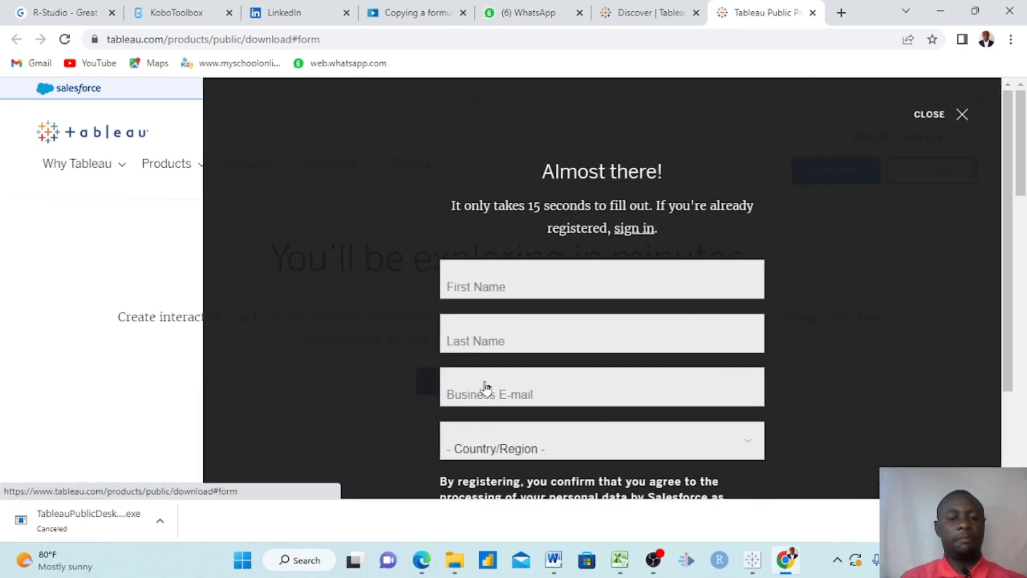
# Step: Complete the registration form with the saved first name, last name, business e-mail and country, and download the Windows version of the app
pyautogui.scroll(-1, 527, 289)
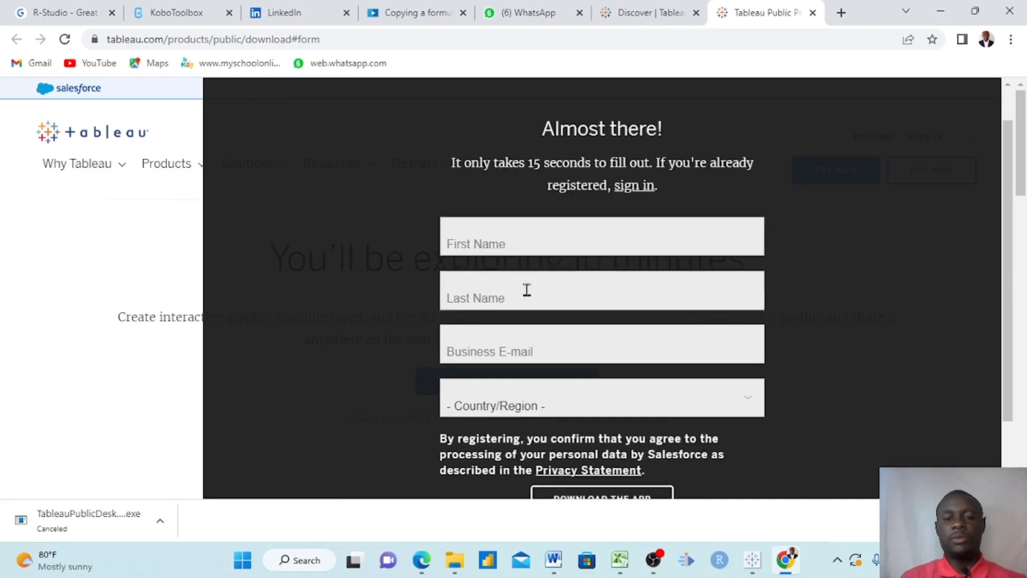
pyautogui.scroll(1, 527, 290)
pyautogui.scroll(-1, 527, 290)
pyautogui.scroll(-1, 527, 290)
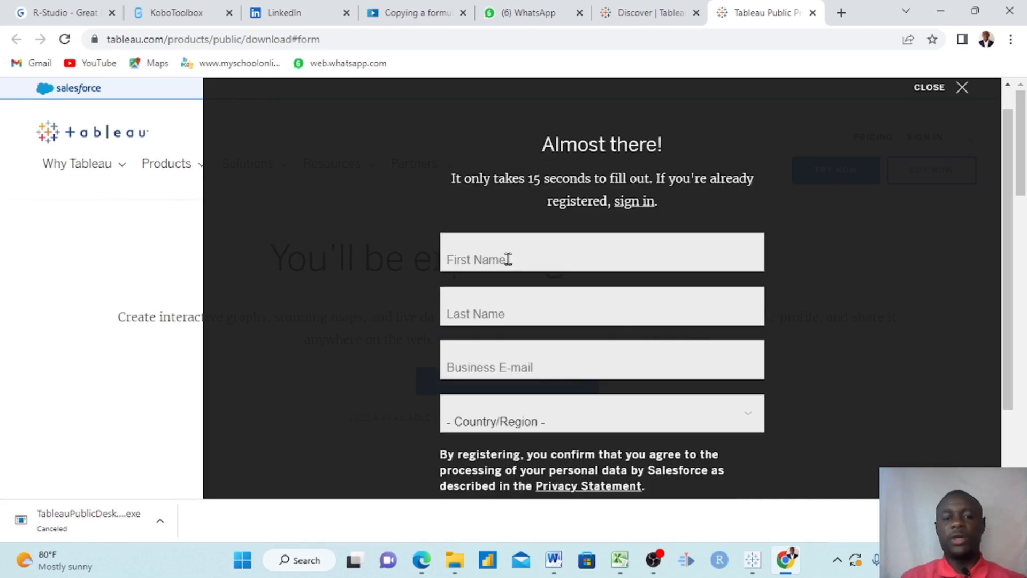
pyautogui.click(510, 258)
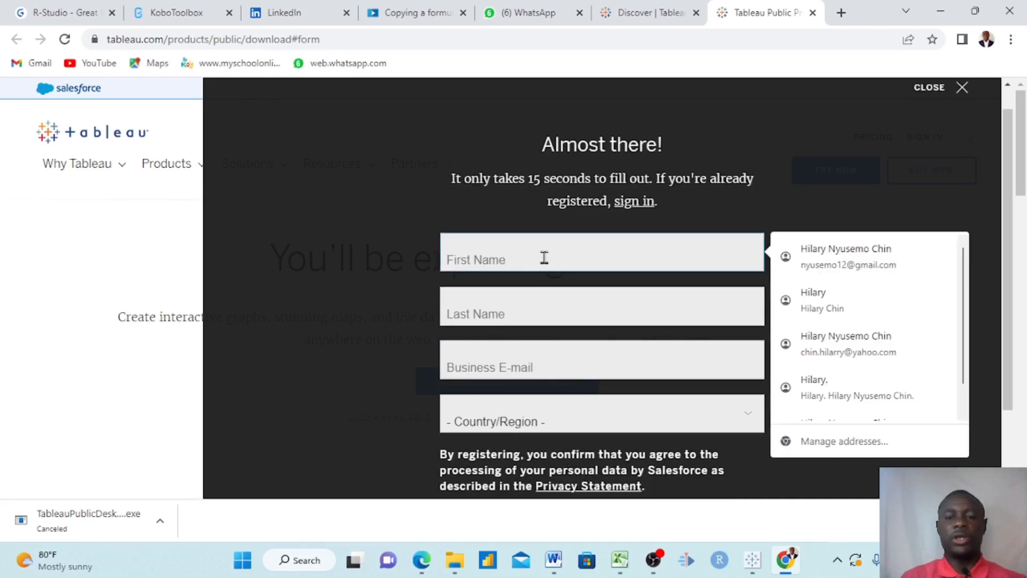
pyautogui.click(840, 271)
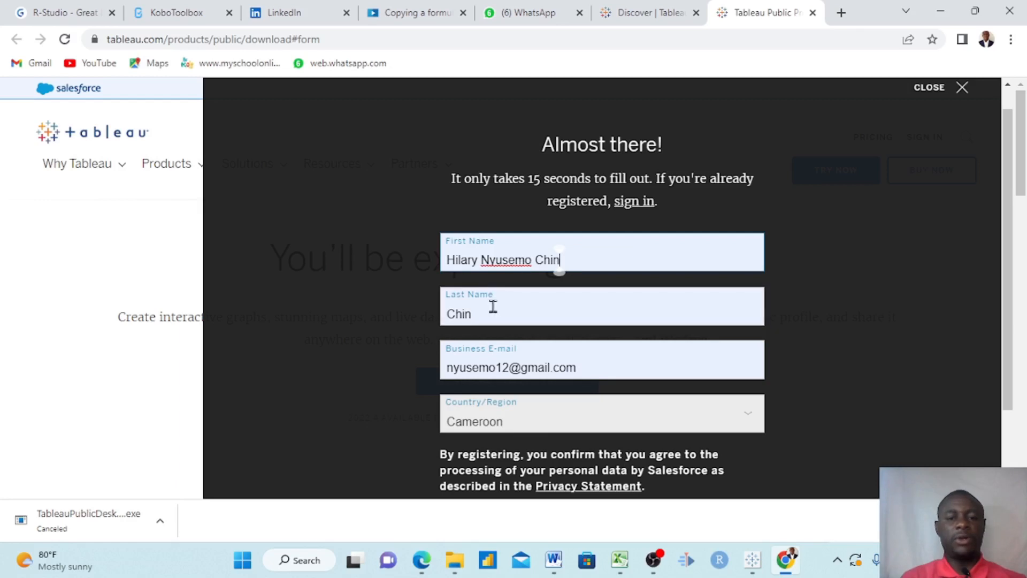
pyautogui.scroll(-2, 514, 353)
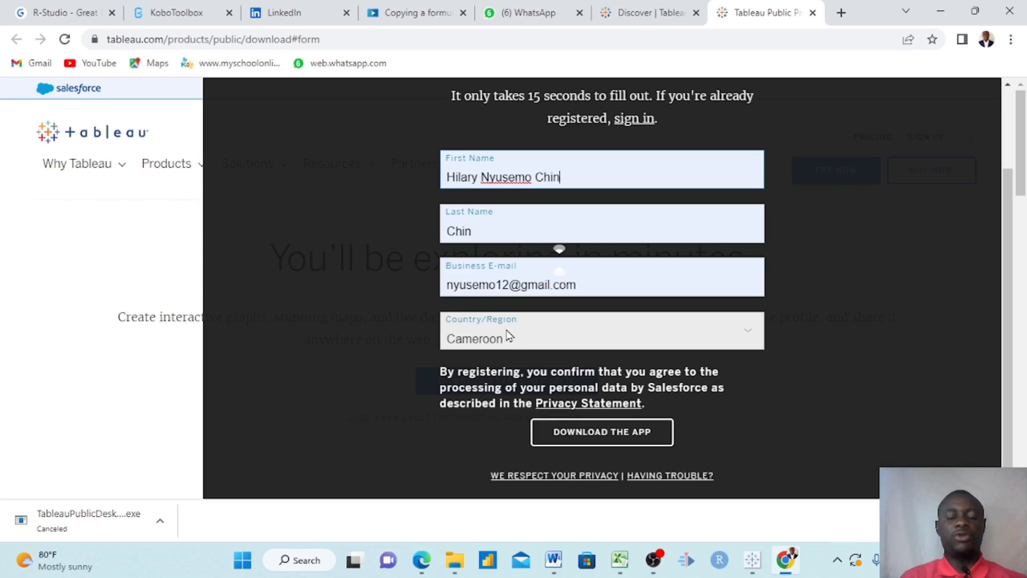
pyautogui.click(577, 432)
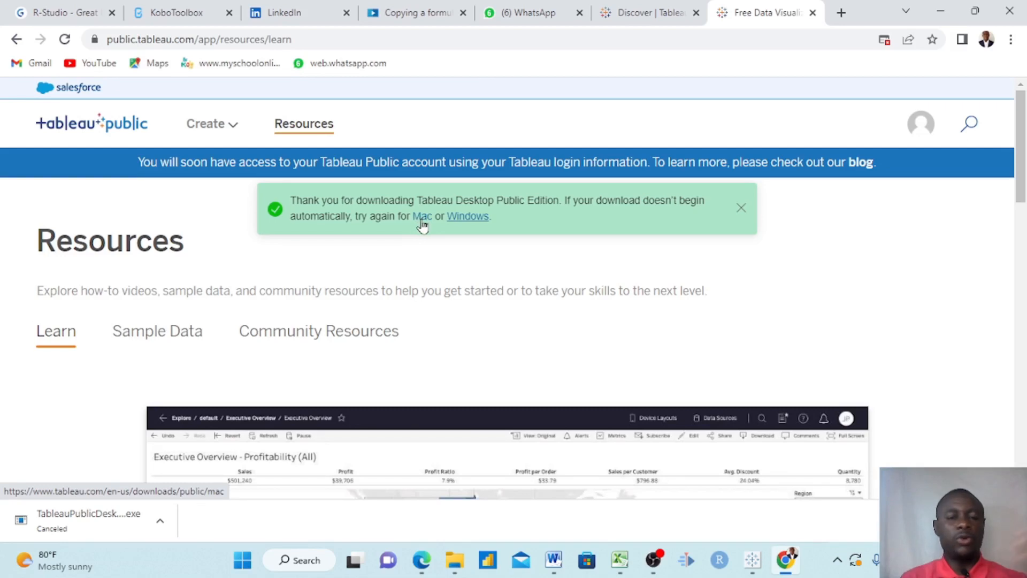
pyautogui.click(474, 217)
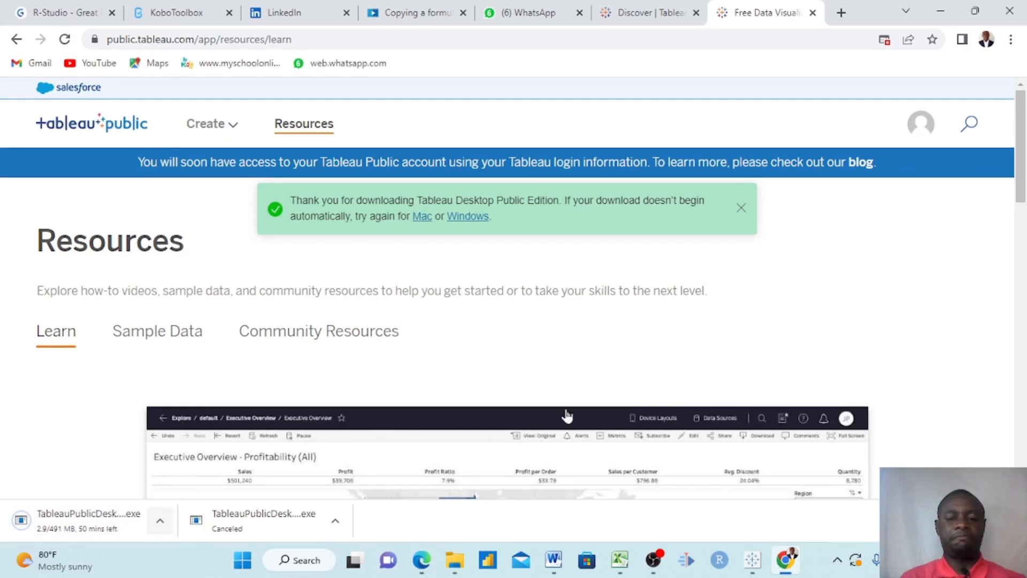
# Step: Switch to Tableau Public, look at the blank Sheet 1 workspace and return to the start page
pyautogui.moveTo(752, 569)
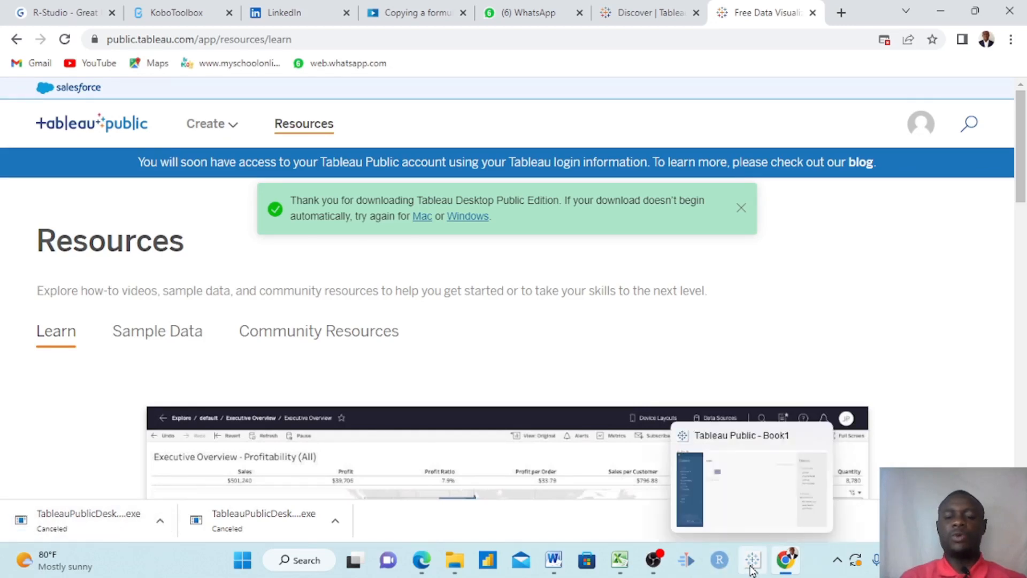
pyautogui.click(740, 488)
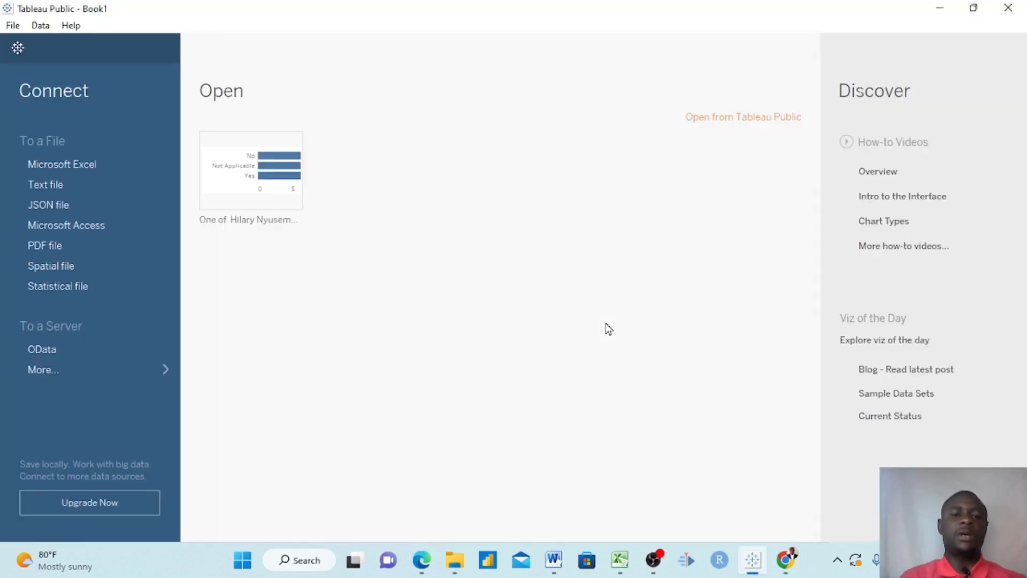
pyautogui.click(18, 48)
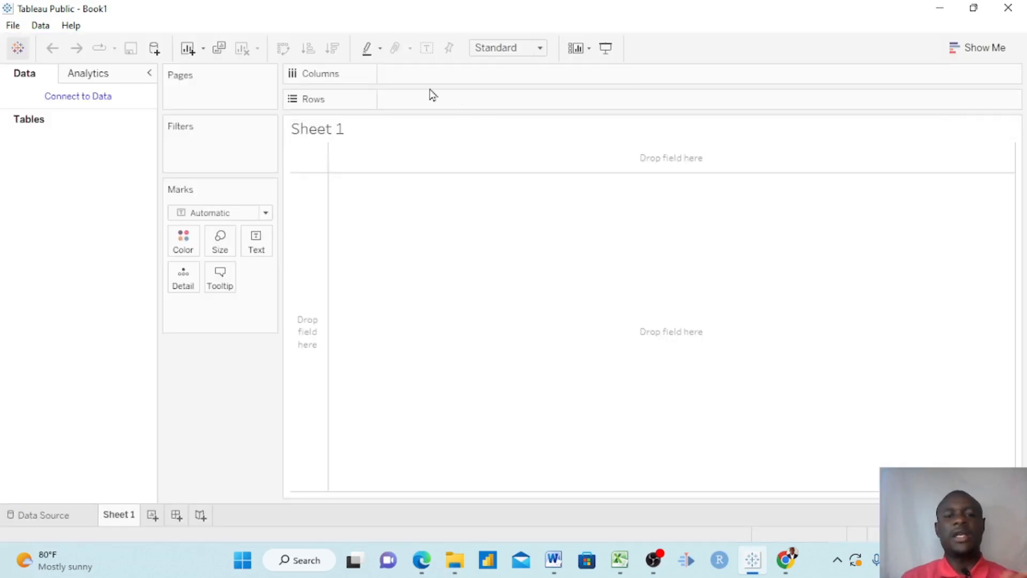
pyautogui.click(19, 49)
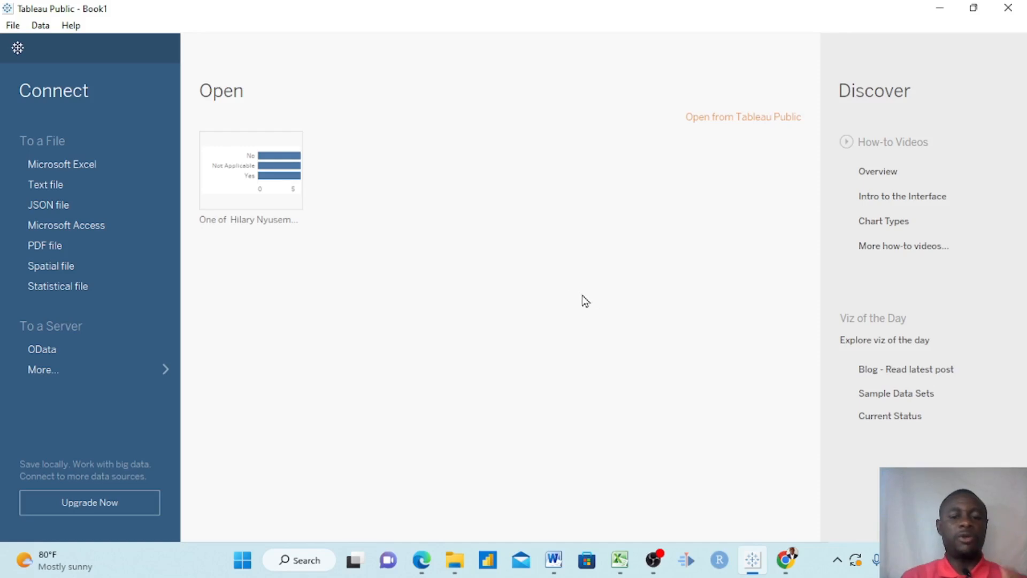
# Step: Switch to the Tableau Lessons workbook in Excel and examine the columns of the Orders sheet
pyautogui.click(941, 13)
pyautogui.click(940, 12)
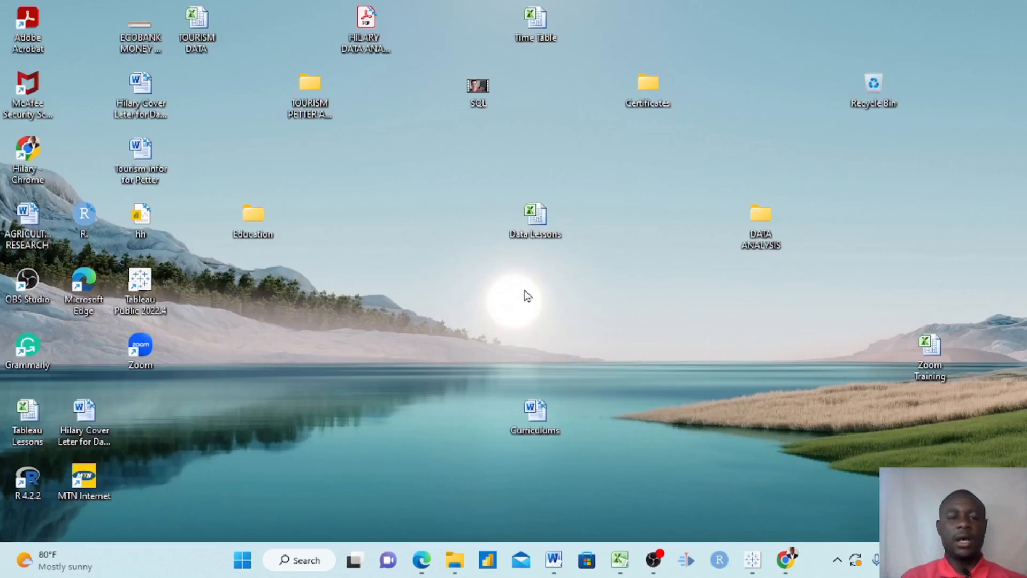
pyautogui.doubleClick(534, 225)
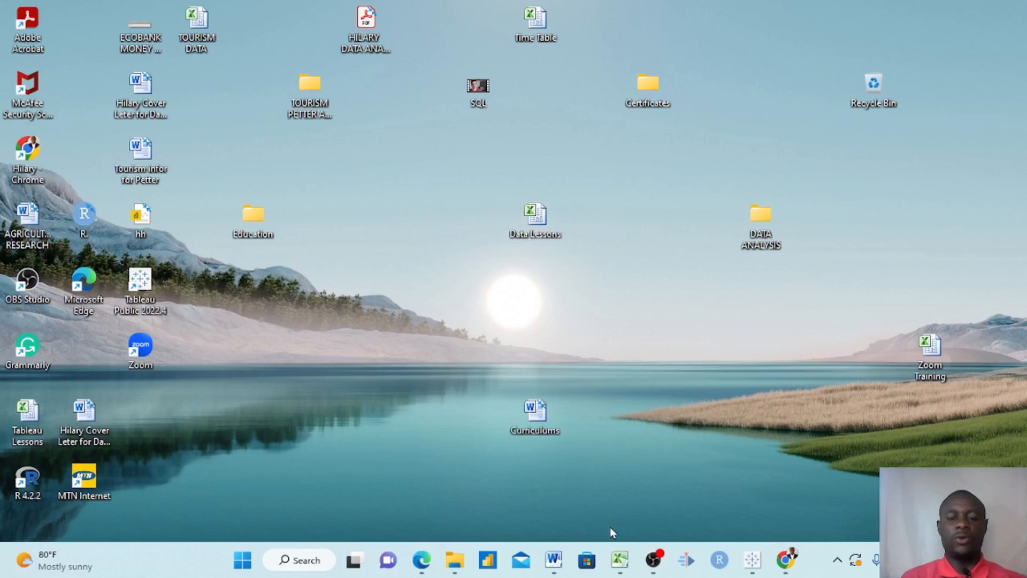
pyautogui.click(626, 510)
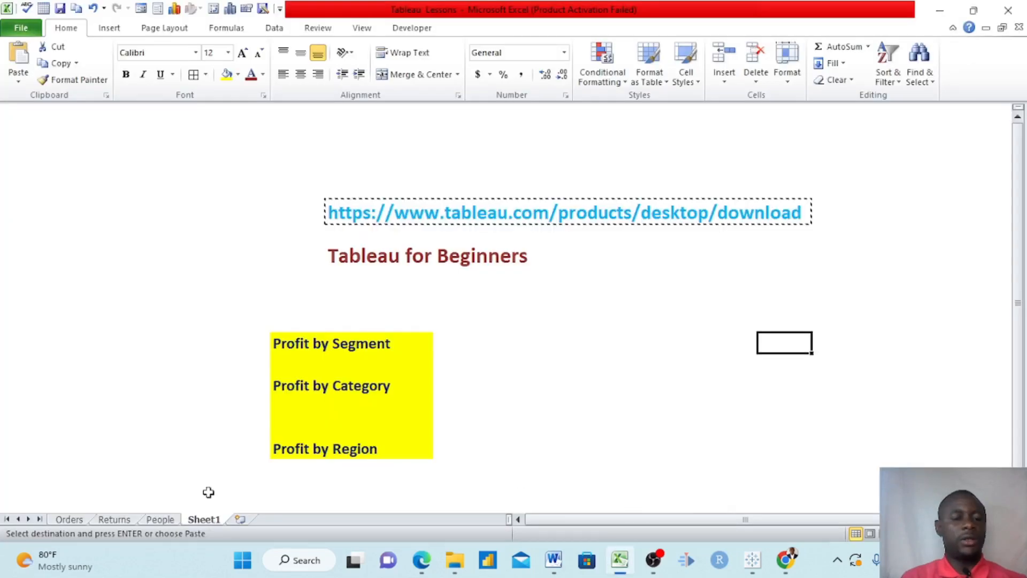
pyautogui.click(70, 519)
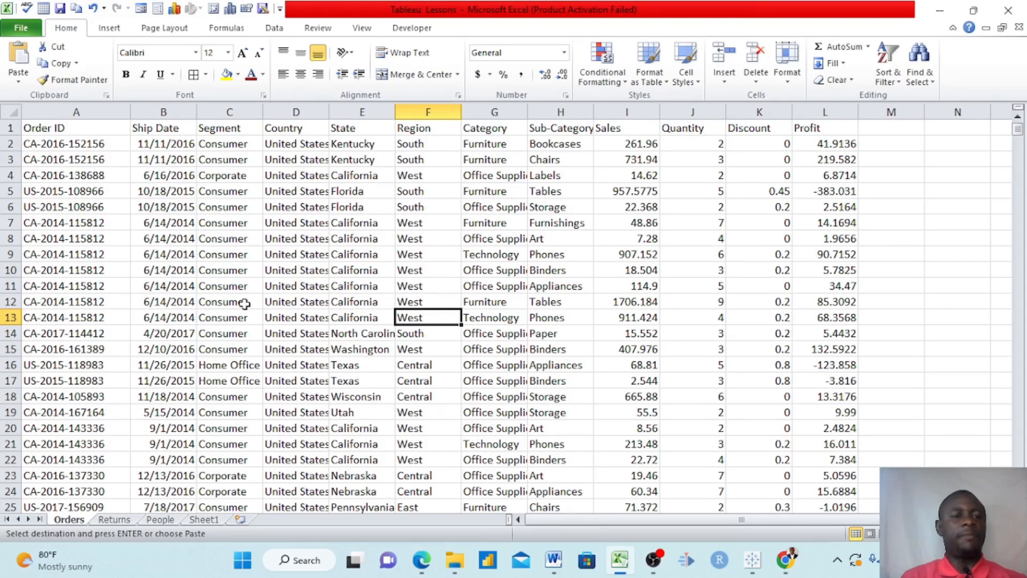
pyautogui.hscroll(1, 244, 303)
pyautogui.hscroll(-1, 243, 303)
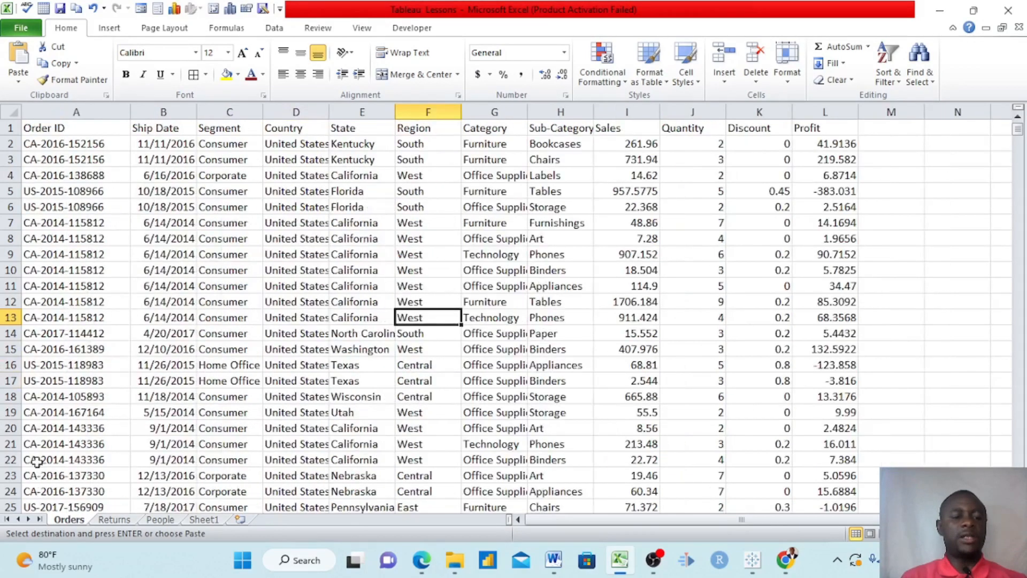
# Step: Compare the Order ID columns of the Returns and Orders sheets as the field linking the two tables
pyautogui.click(114, 519)
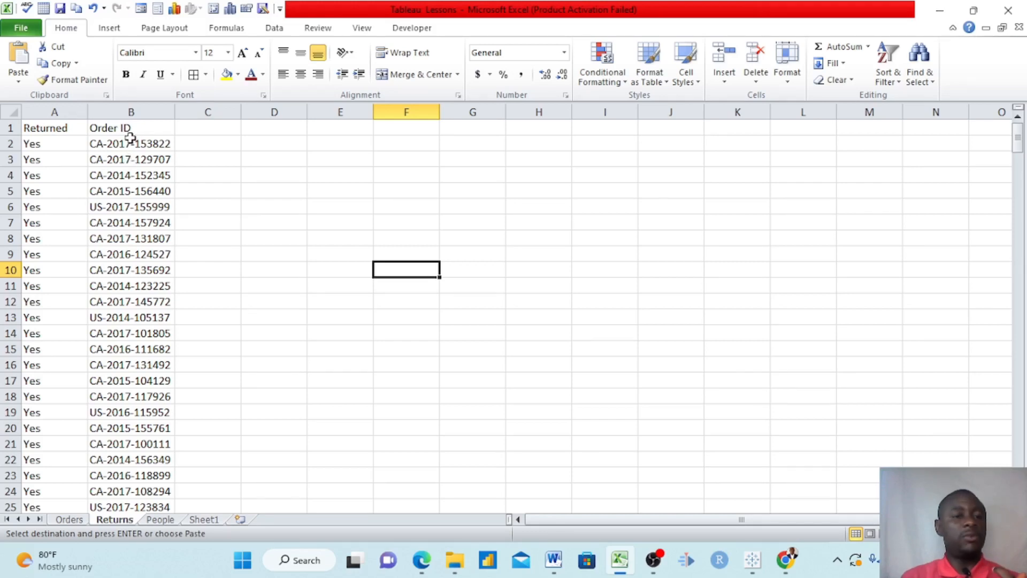
pyautogui.click(132, 189)
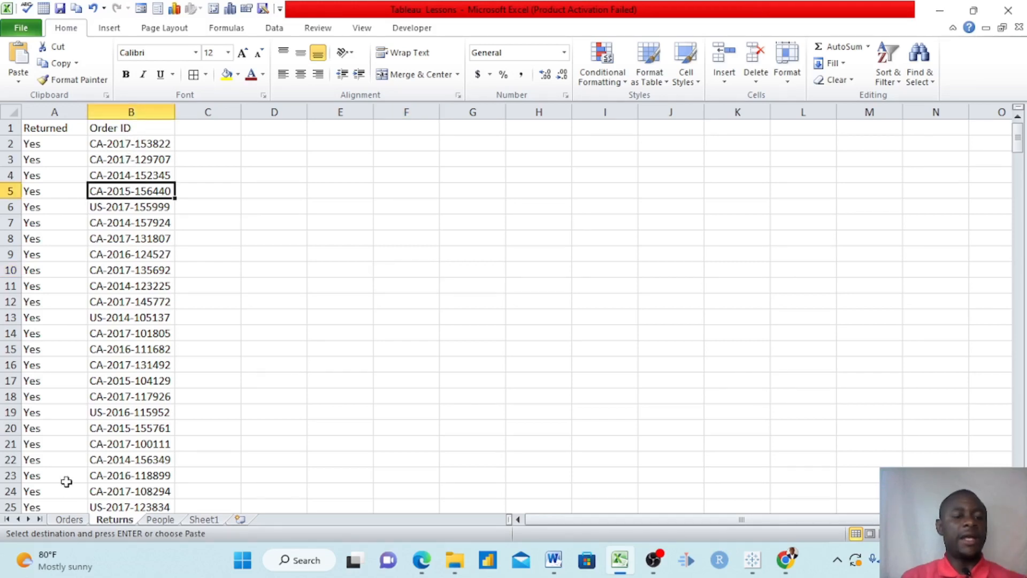
pyautogui.click(69, 520)
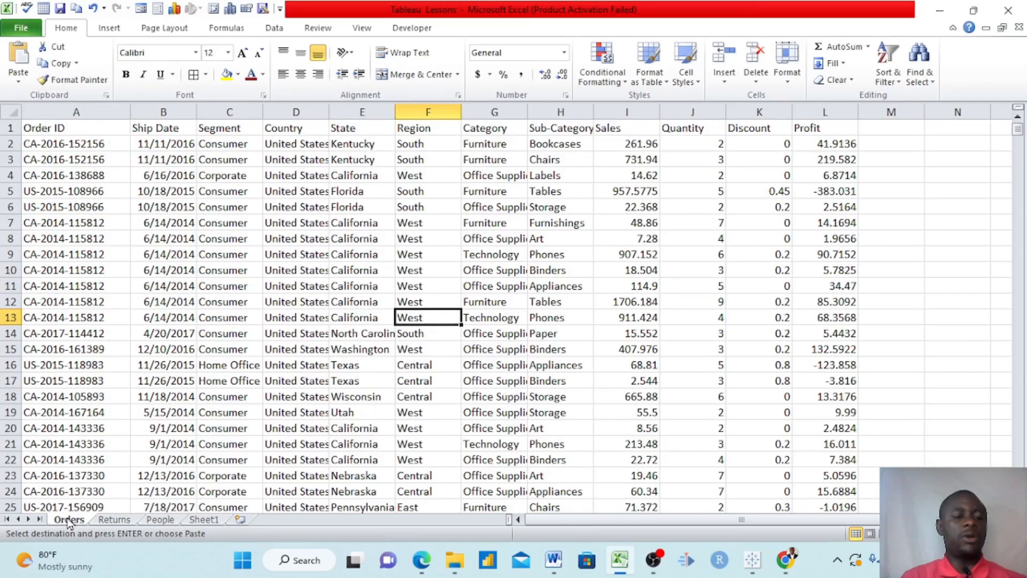
pyautogui.click(80, 158)
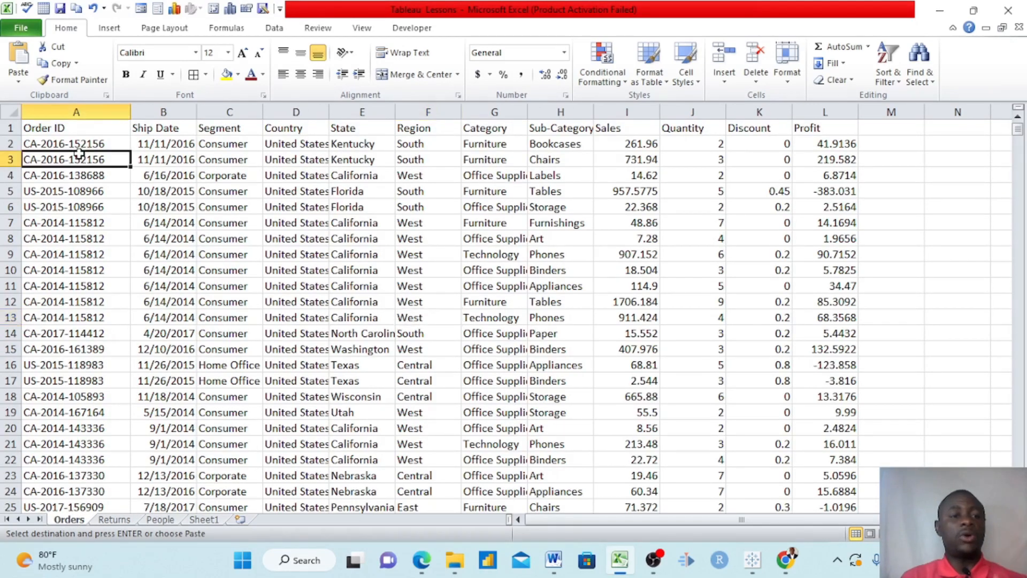
pyautogui.click(82, 209)
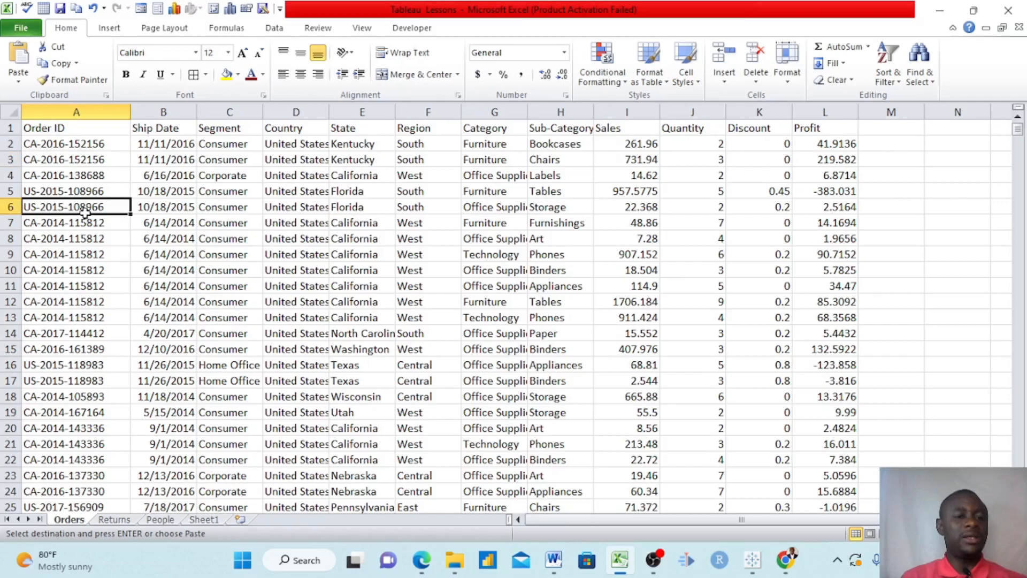
pyautogui.click(114, 520)
pyautogui.click(140, 220)
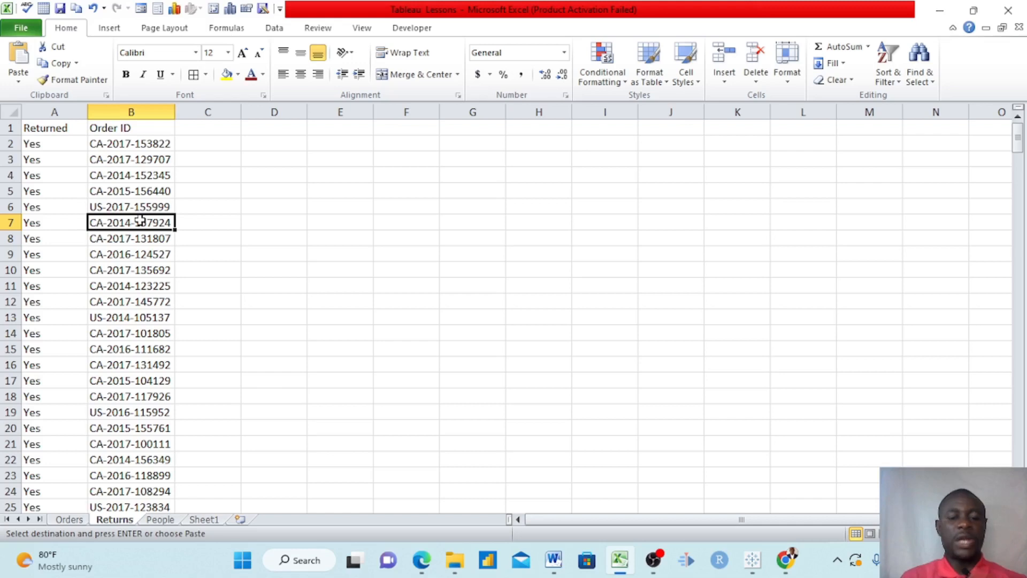
# Step: Review the Orders sheet and the profit topics on Sheet1, and locate the Tableau Lessons workbook on the desktop
pyautogui.click(68, 519)
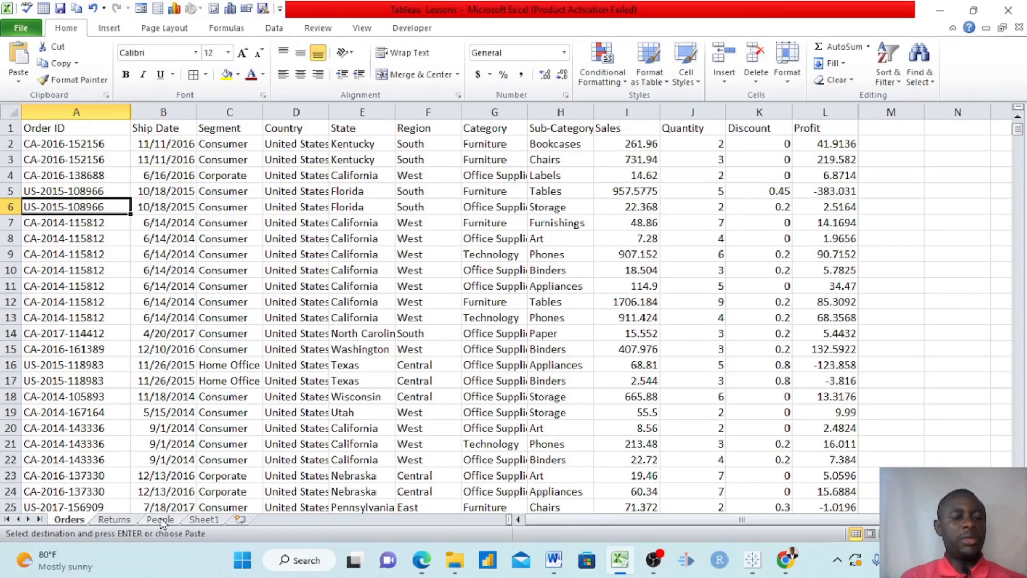
pyautogui.click(202, 520)
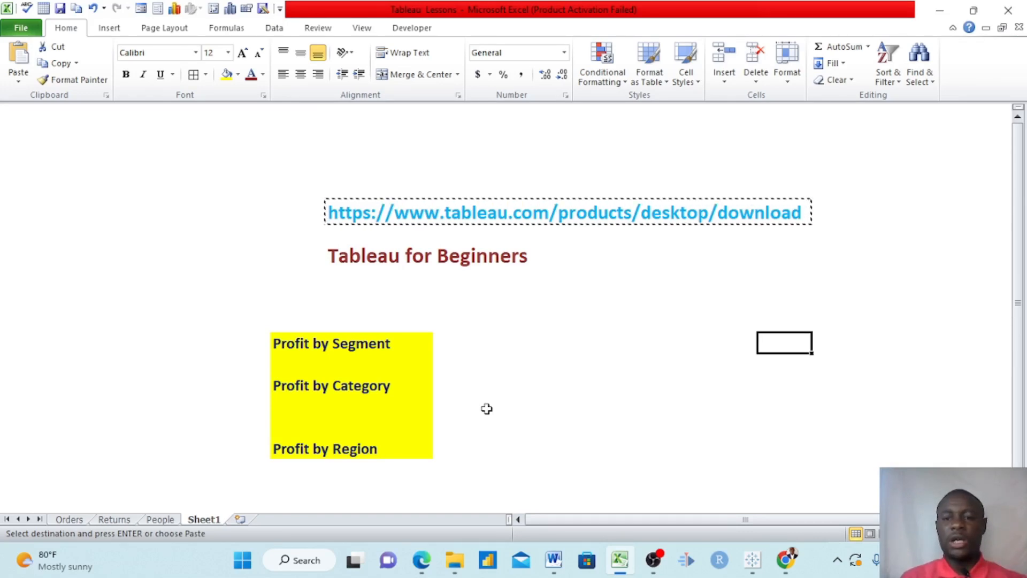
pyautogui.press('super+d')
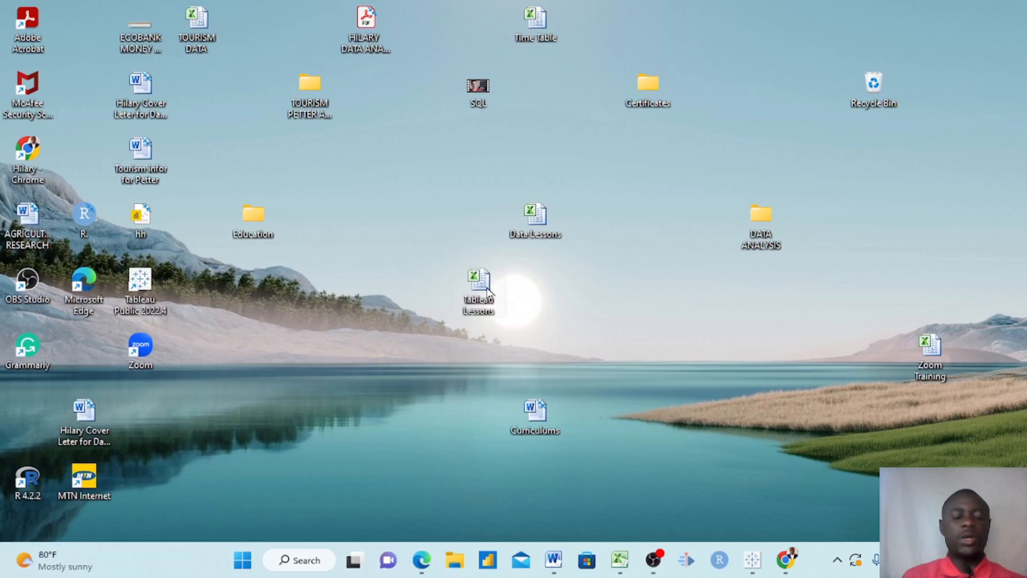
pyautogui.moveTo(401, 304); pyautogui.dragTo(409, 311)
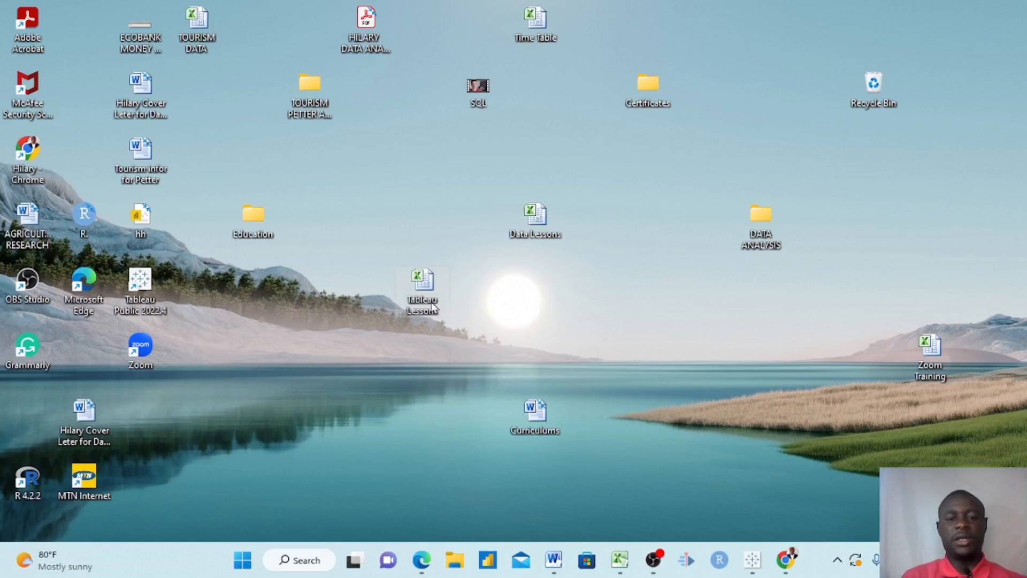
# Step: Switch to Tableau Public and connect to the Tableau Lessons Excel workbook stored on the Desktop
pyautogui.moveTo(754, 551)
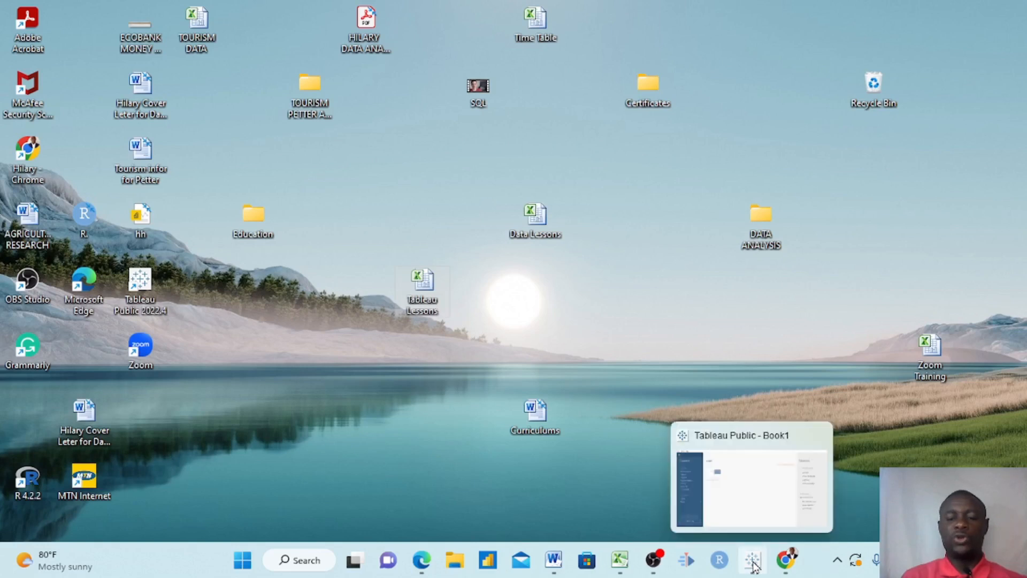
pyautogui.click(752, 486)
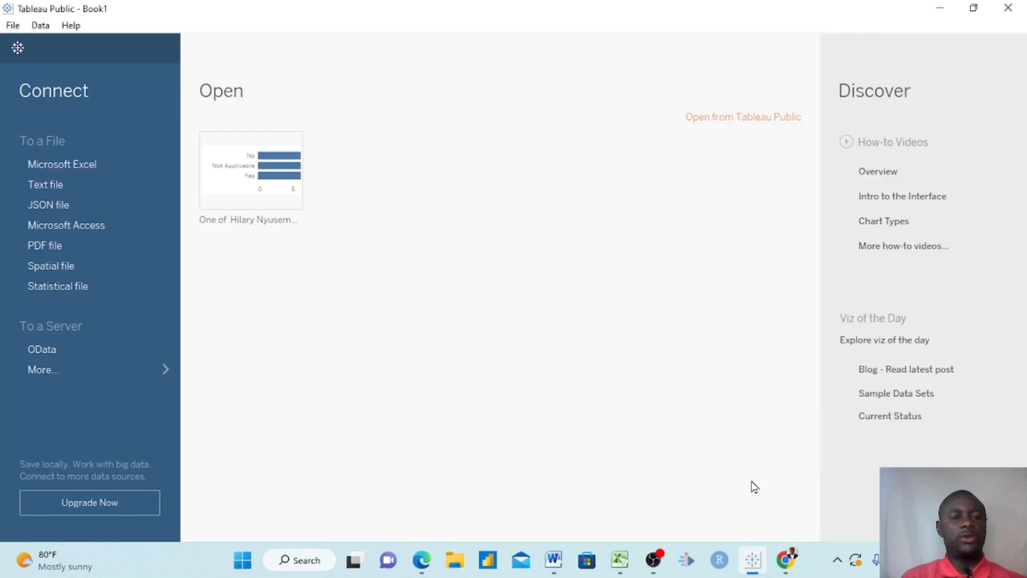
pyautogui.click(62, 164)
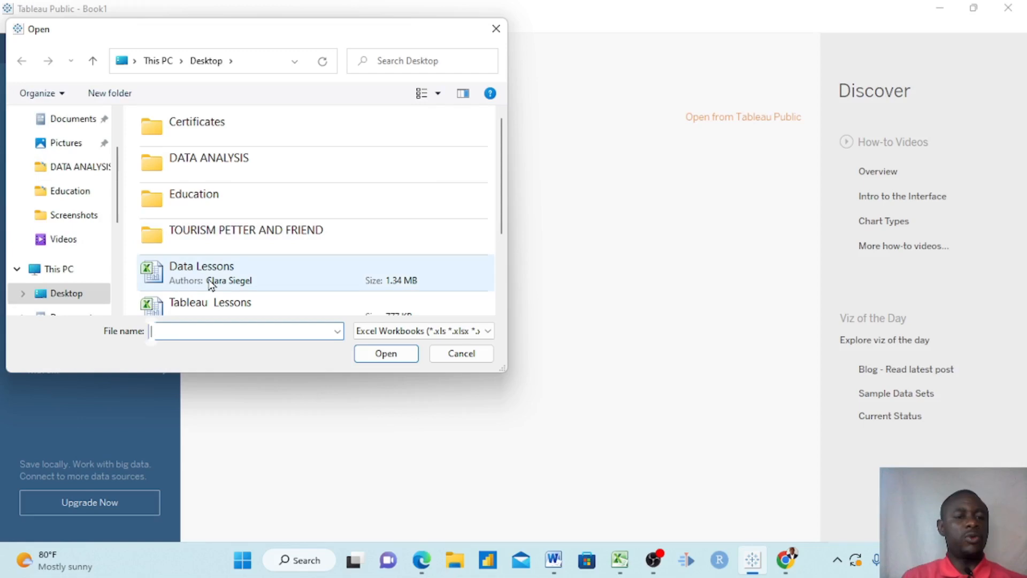
pyautogui.scroll(-2, 211, 289)
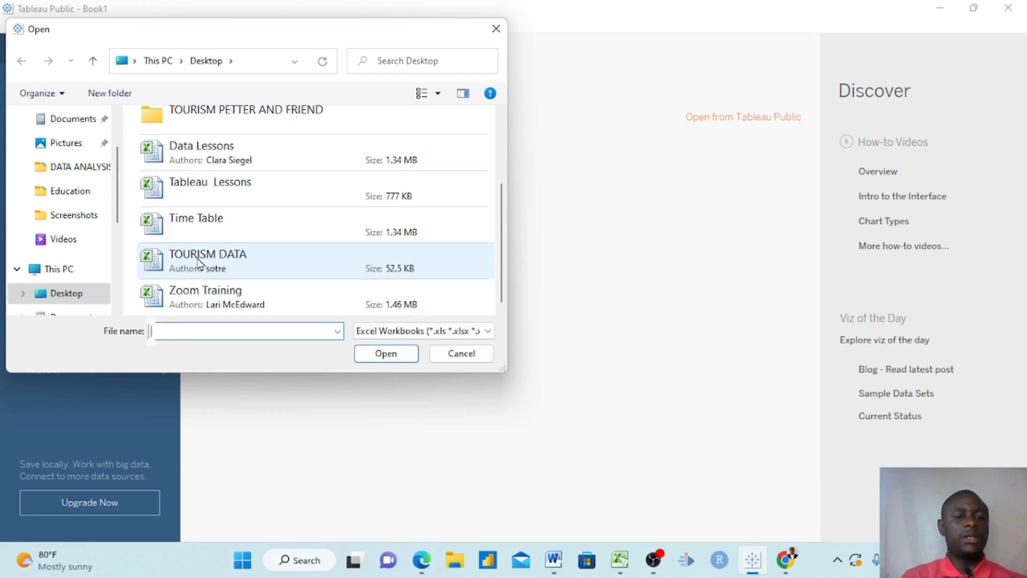
pyautogui.click(212, 185)
pyautogui.click(377, 355)
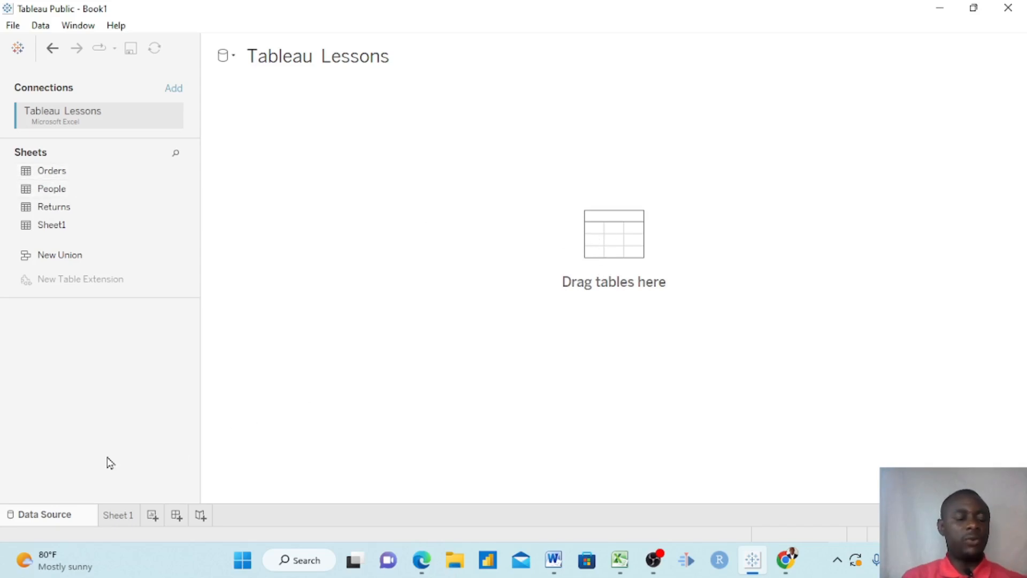
# Step: Look at the blank Sheet 1 worksheet and return to the data source page
pyautogui.click(119, 515)
pyautogui.moveTo(126, 519)
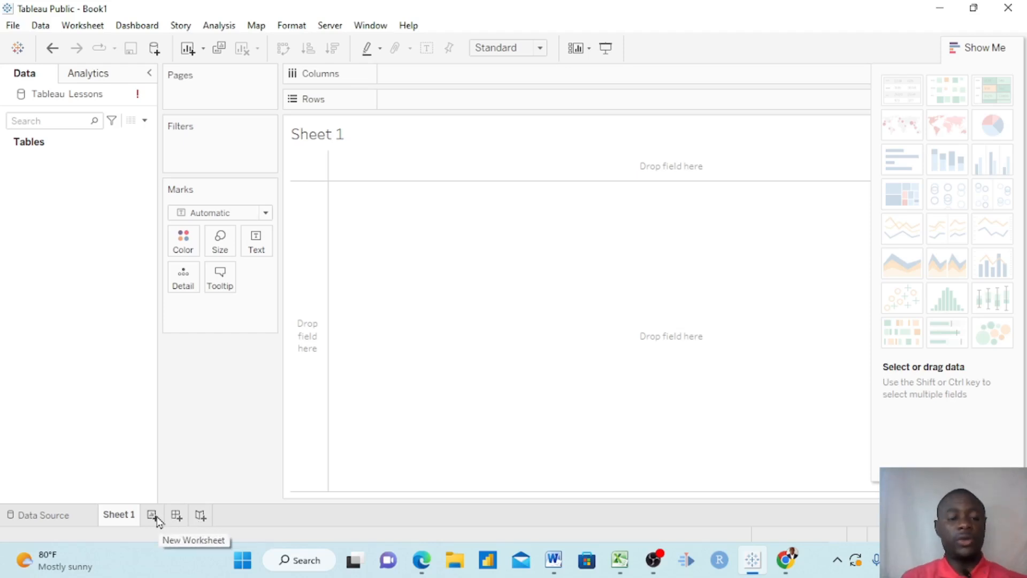
pyautogui.click(60, 516)
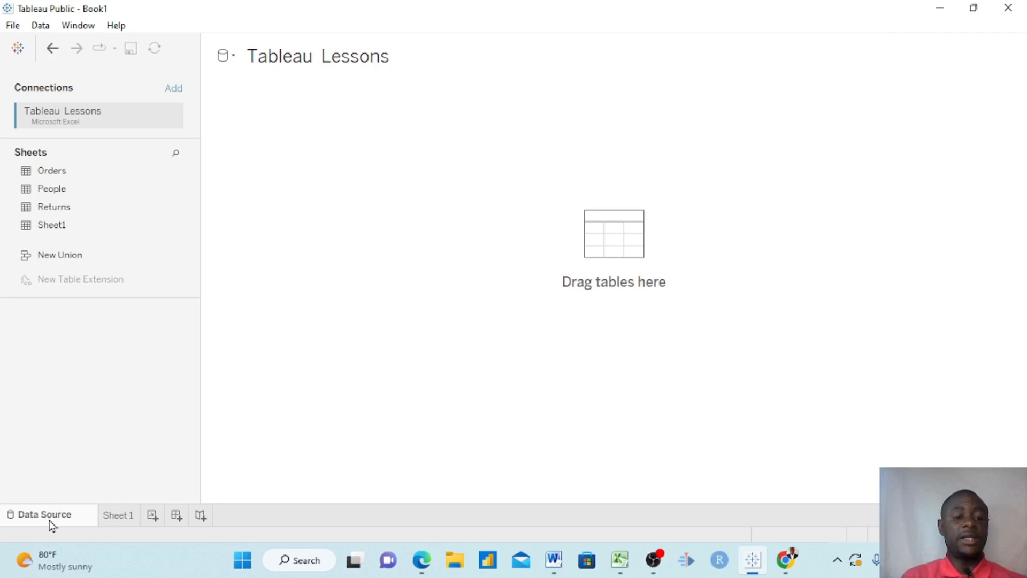
# Step: Add the Orders table to the data source canvas and examine its columns in the data preview
pyautogui.moveTo(64, 179); pyautogui.dragTo(557, 249)
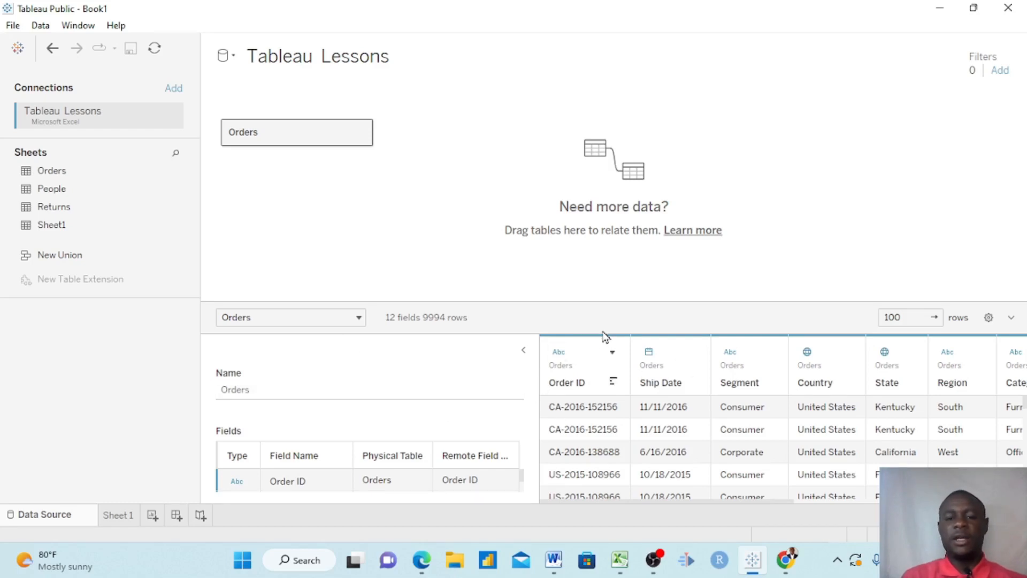
pyautogui.moveTo(609, 302); pyautogui.dragTo(608, 213)
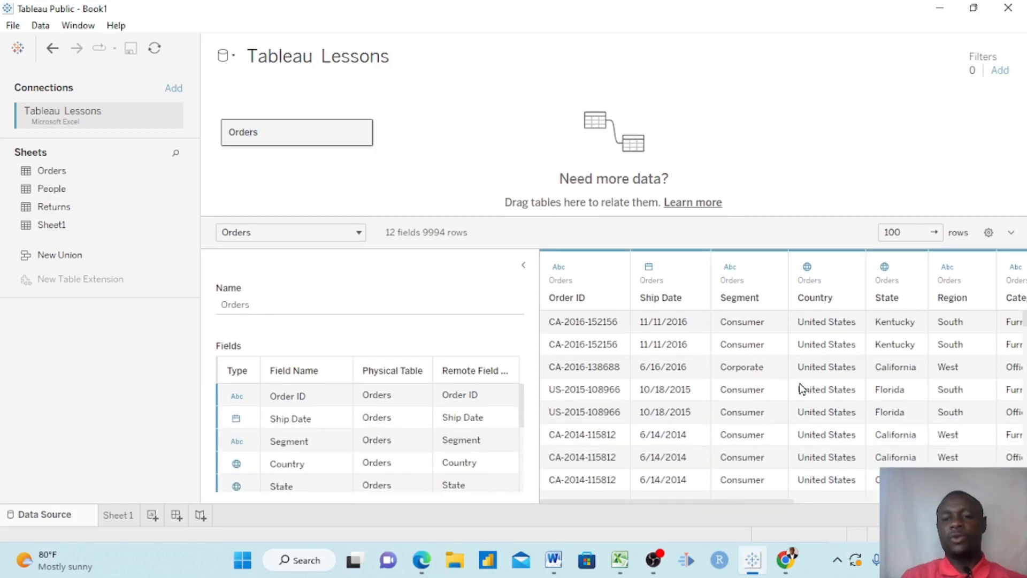
pyautogui.hscroll(5, 801, 389)
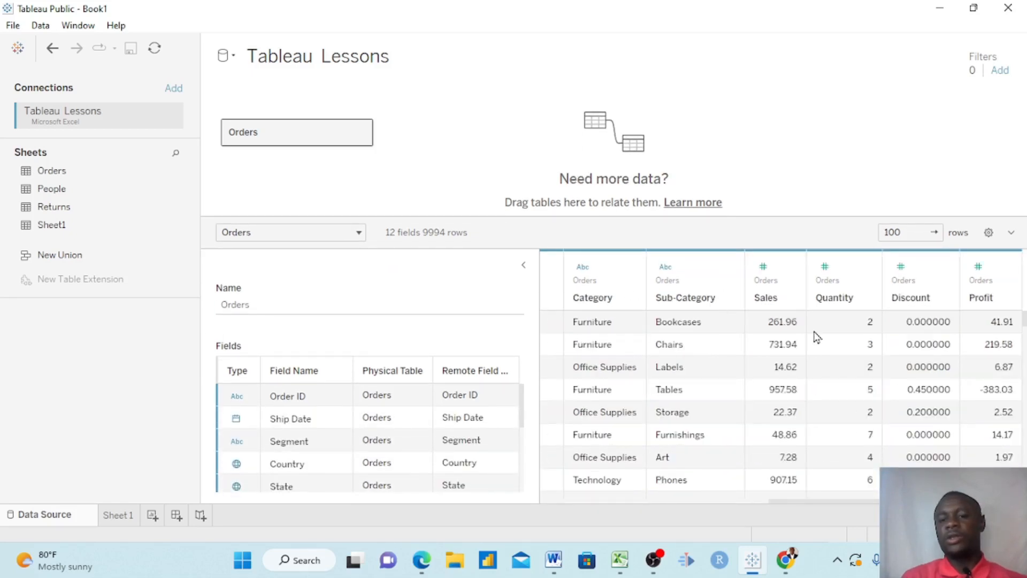
pyautogui.hscroll(-5, 818, 337)
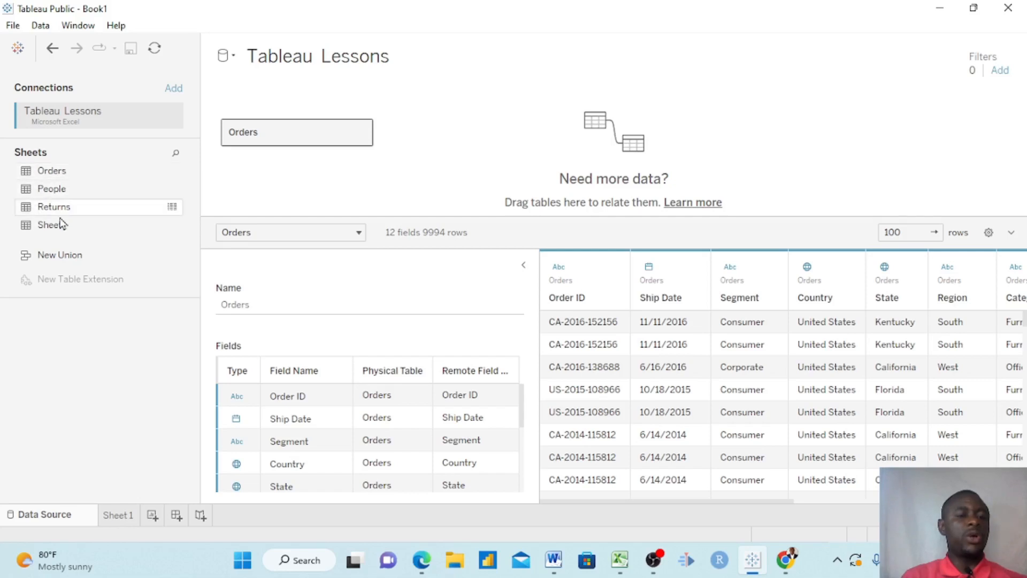
pyautogui.moveTo(530, 217); pyautogui.dragTo(541, 297)
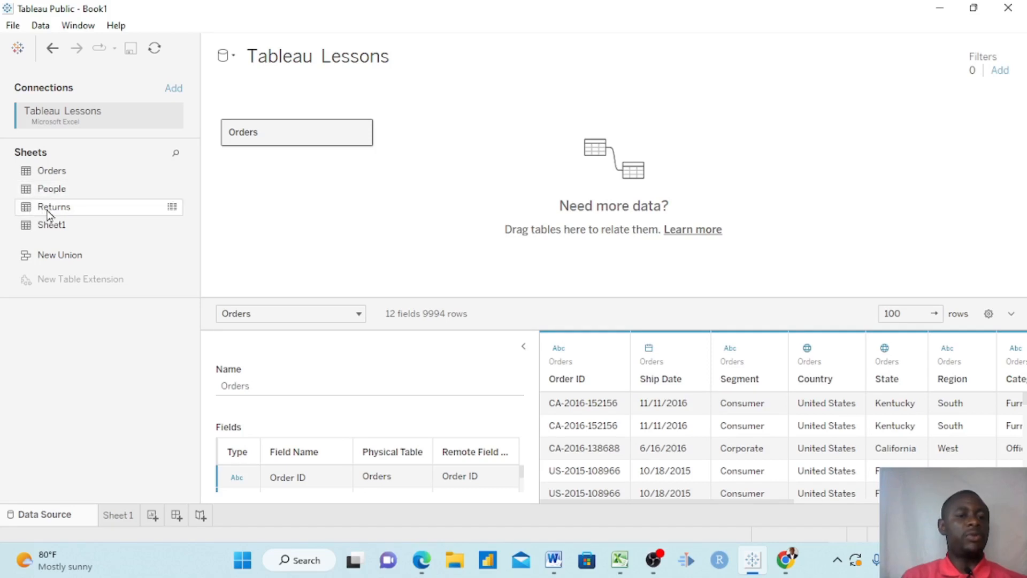
# Step: Relate the Returns table to Orders on the canvas and check the Order ID fields and equals operator of the relationship
pyautogui.moveTo(48, 213); pyautogui.dragTo(486, 135)
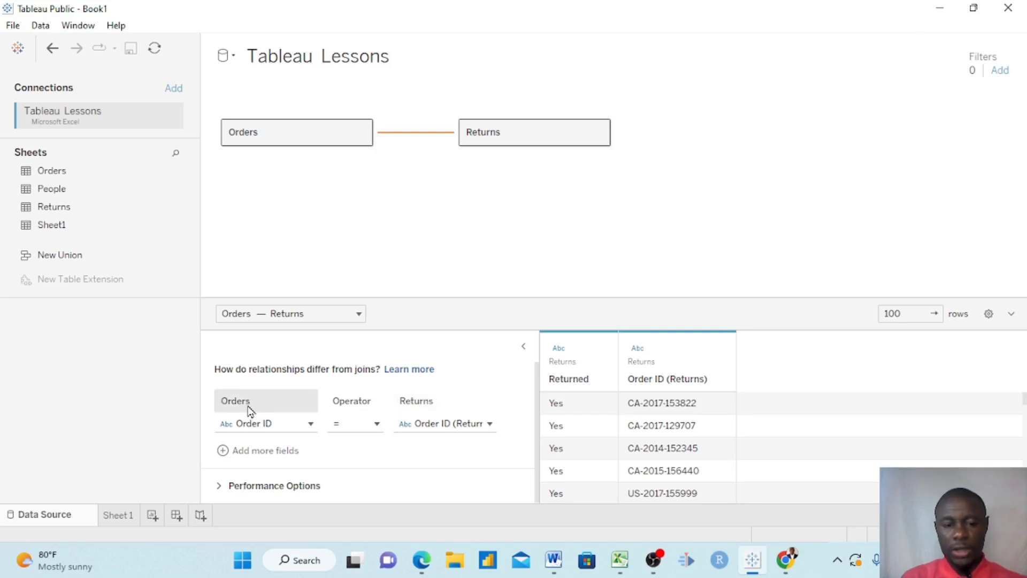
pyautogui.click(310, 425)
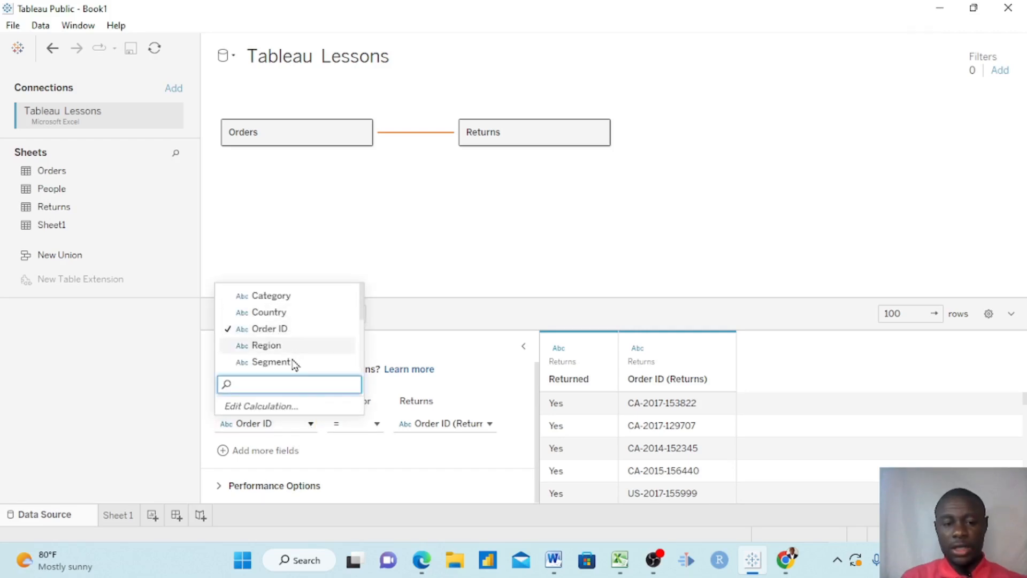
pyautogui.click(377, 426)
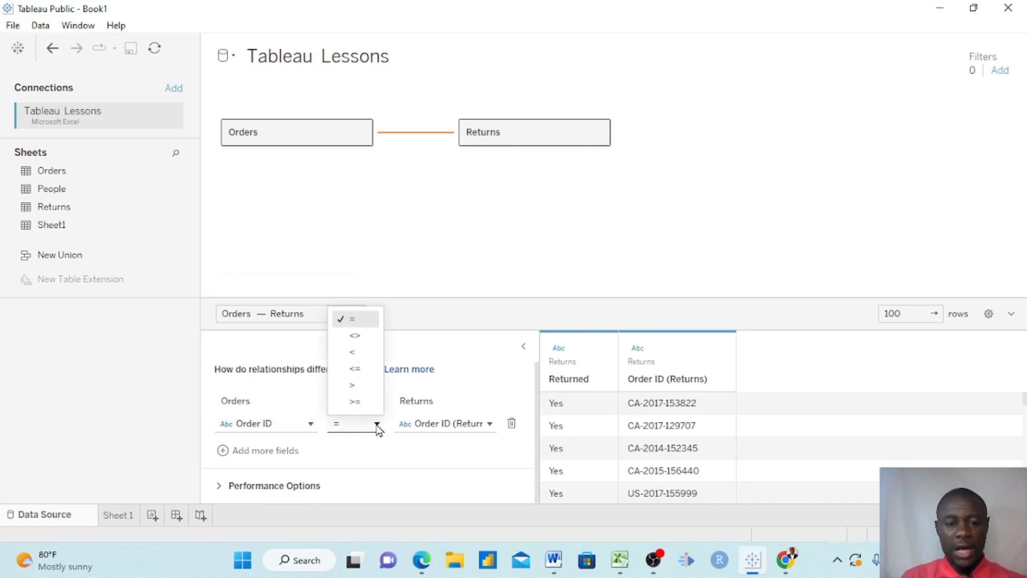
pyautogui.click(489, 425)
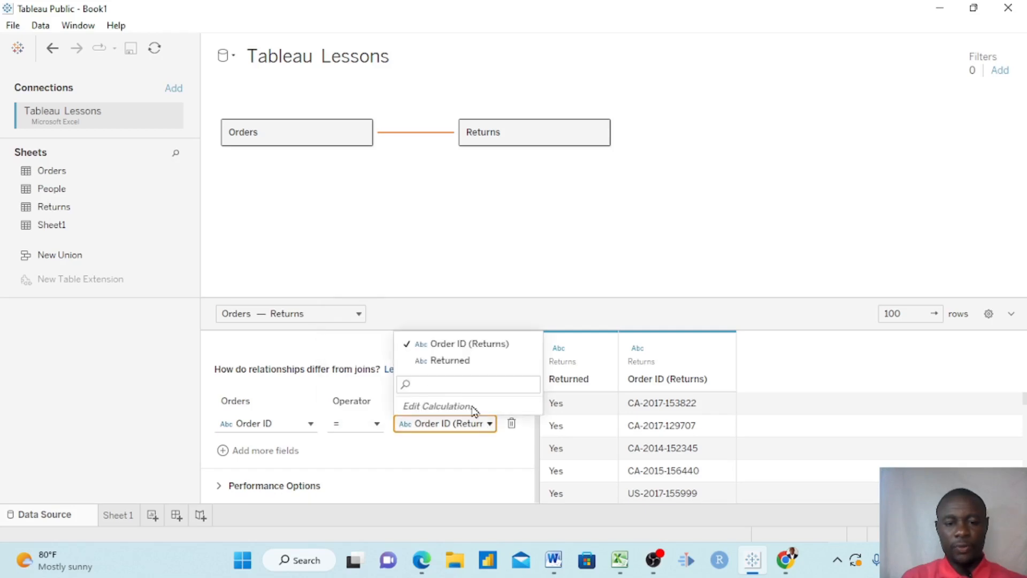
pyautogui.click(591, 280)
# Step: Switch to the Tableau Lessons workbook in Excel, compare the Order ID columns of Returns and Orders, and return to Tableau Public
pyautogui.moveTo(623, 547)
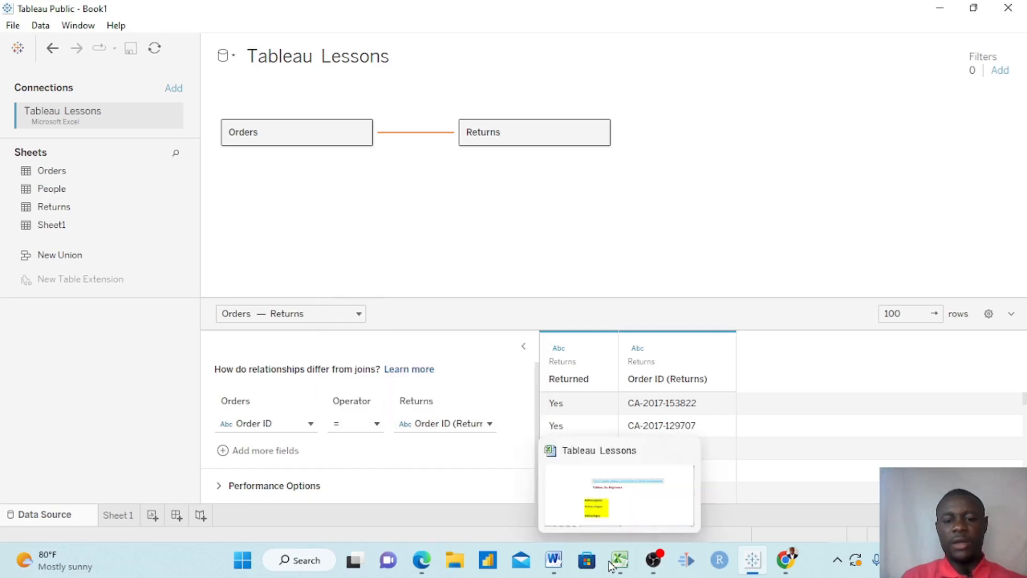
pyautogui.click(623, 500)
pyautogui.click(111, 520)
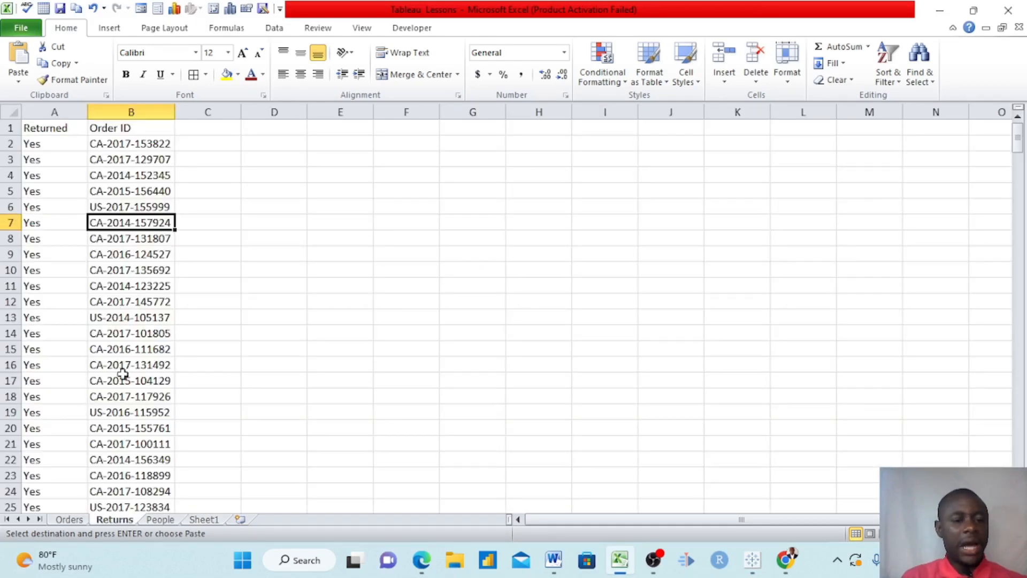
pyautogui.click(70, 519)
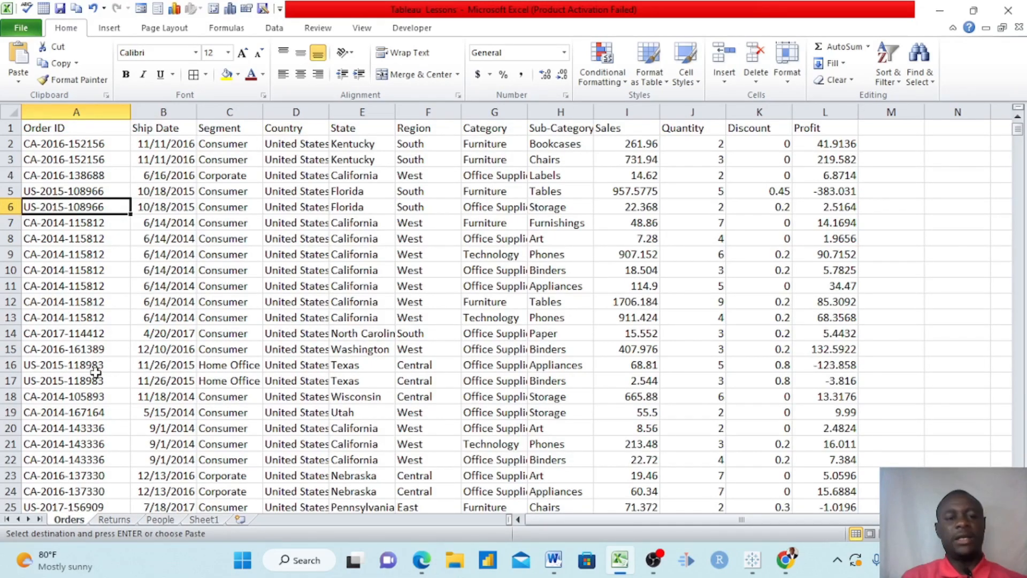
pyautogui.click(940, 10)
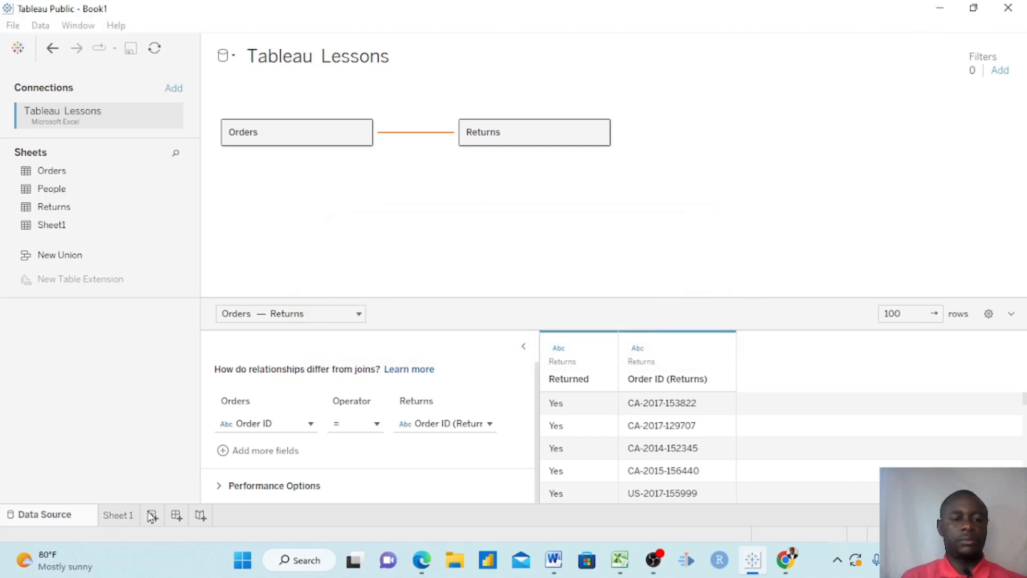
# Step: Open the Sheet 1 worksheet and examine the fields listed under the Orders and Returns tables
pyautogui.click(118, 516)
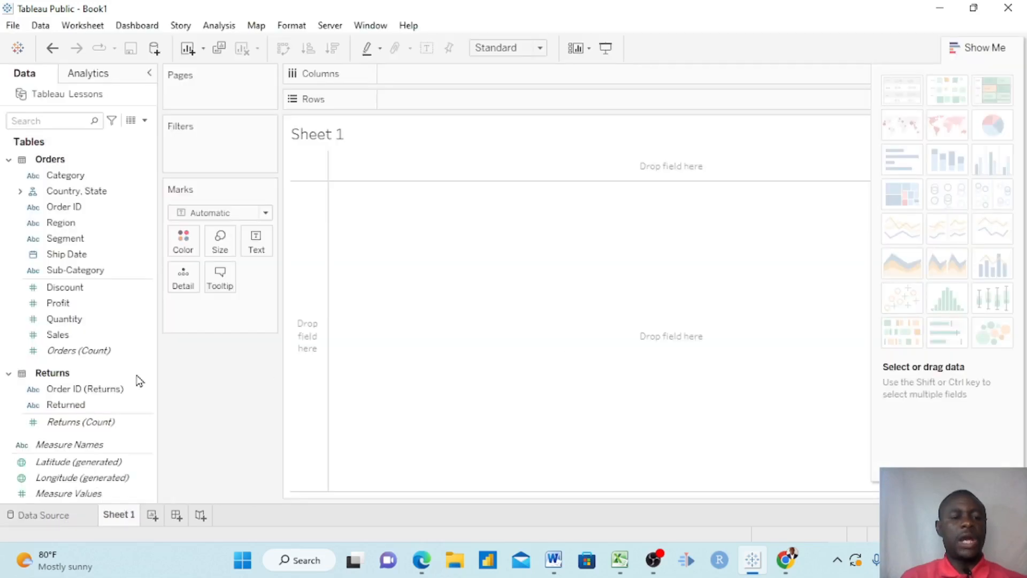
pyautogui.click(87, 240)
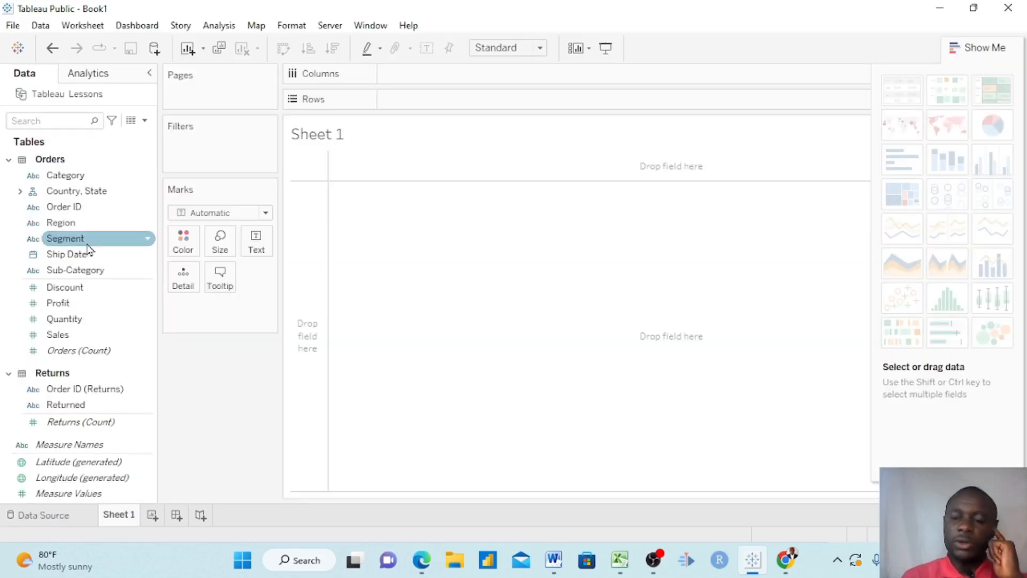
pyautogui.click(110, 335)
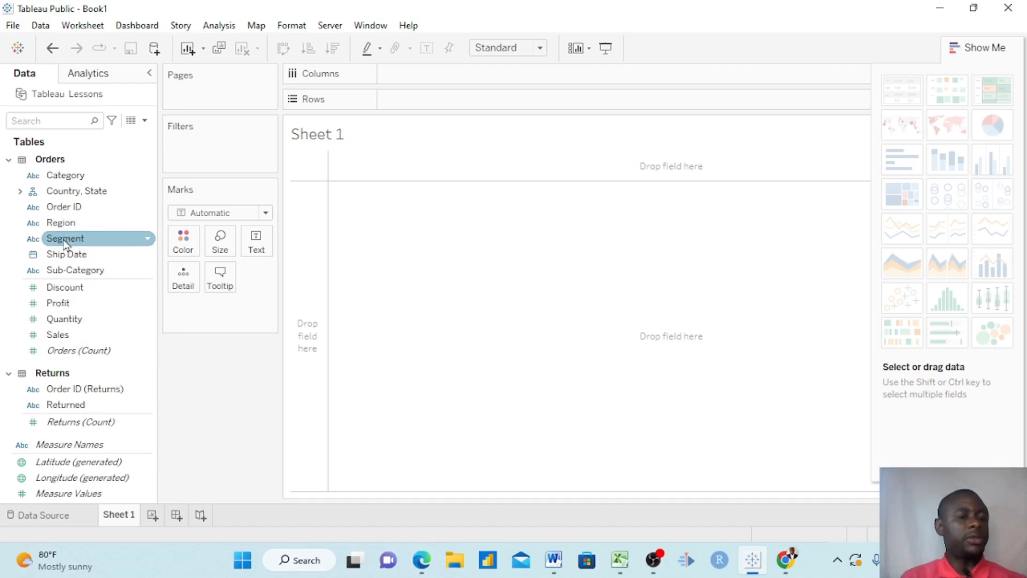
pyautogui.click(64, 449)
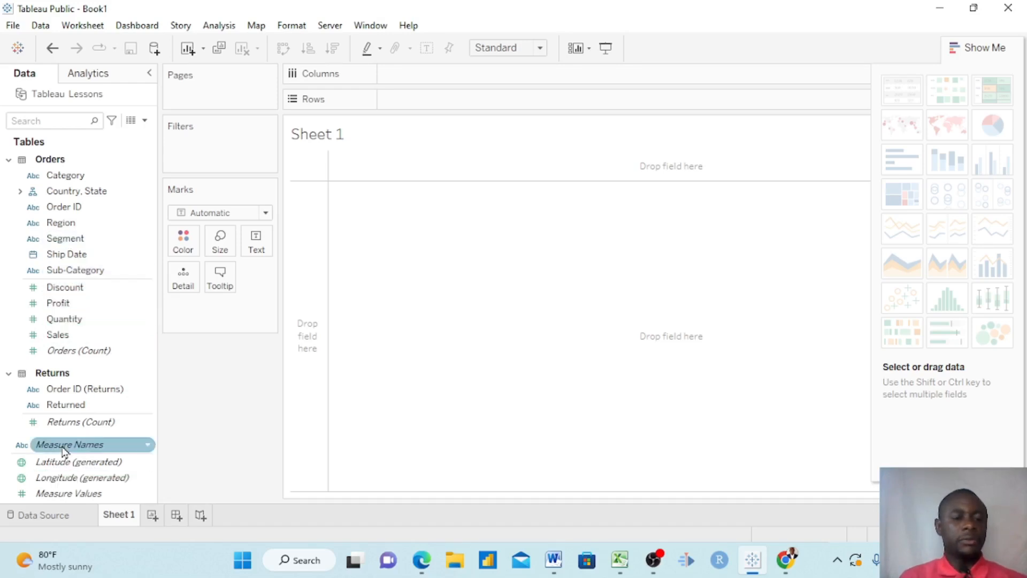
pyautogui.click(83, 406)
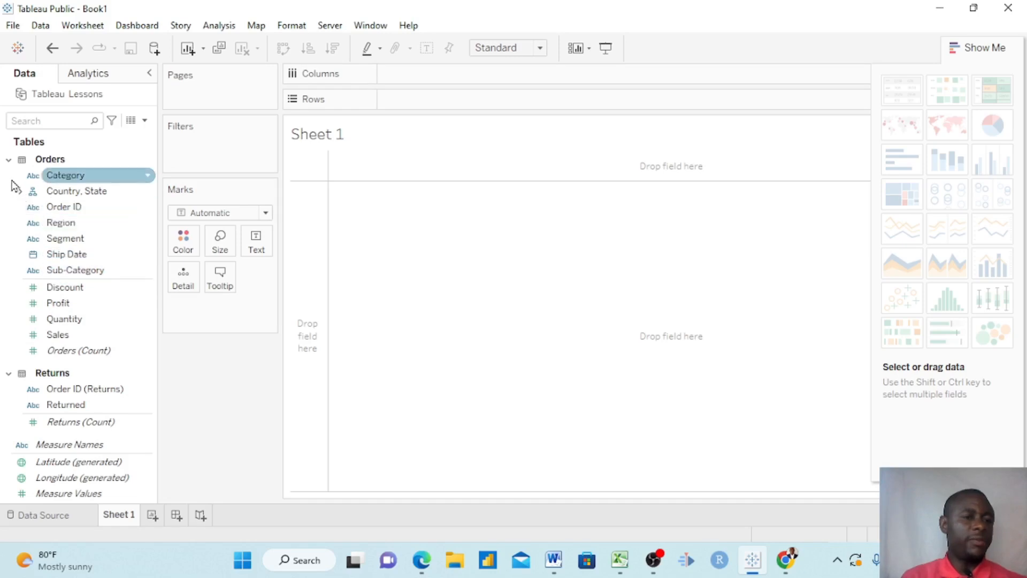
# Step: Review the Category, Country, State and Order ID fields of Orders, and leave the Orders and Returns field lists collapsed
pyautogui.click(9, 160)
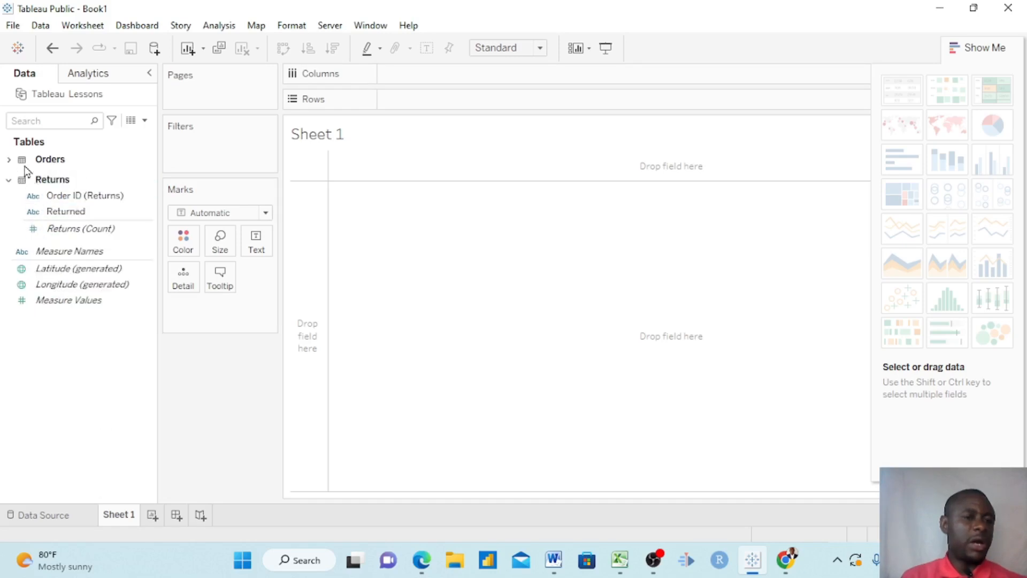
pyautogui.click(8, 181)
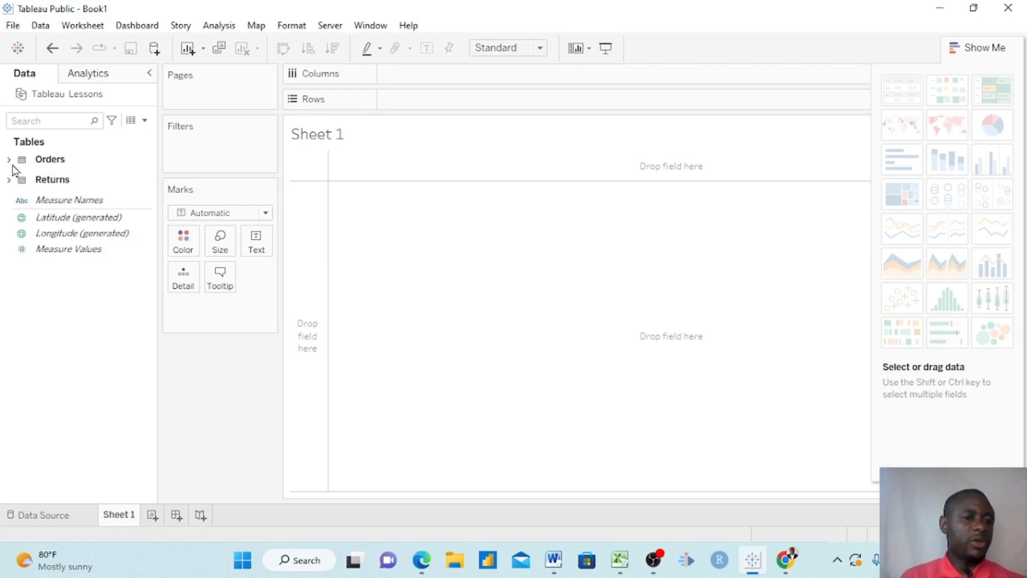
pyautogui.click(8, 160)
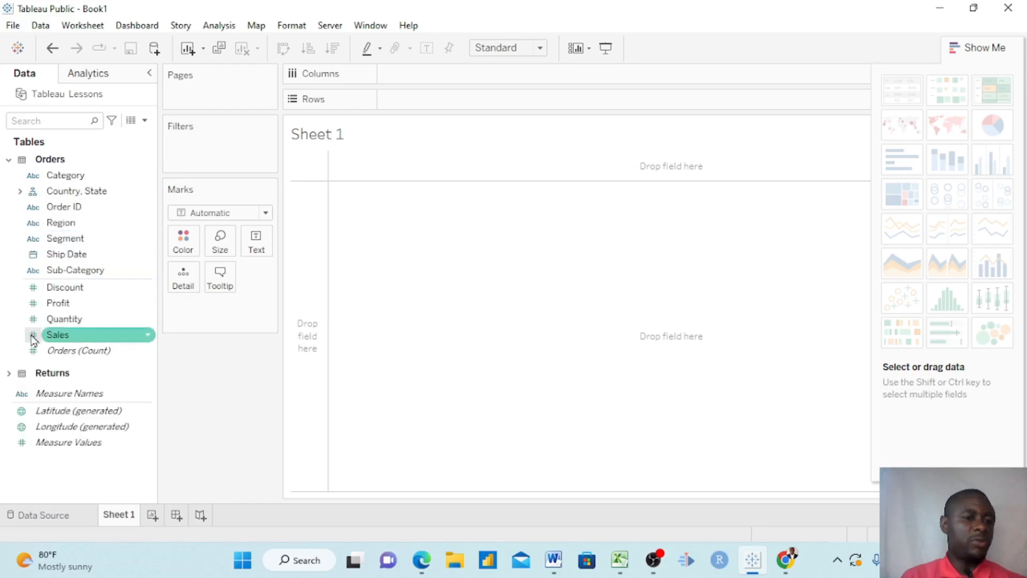
pyautogui.click(60, 176)
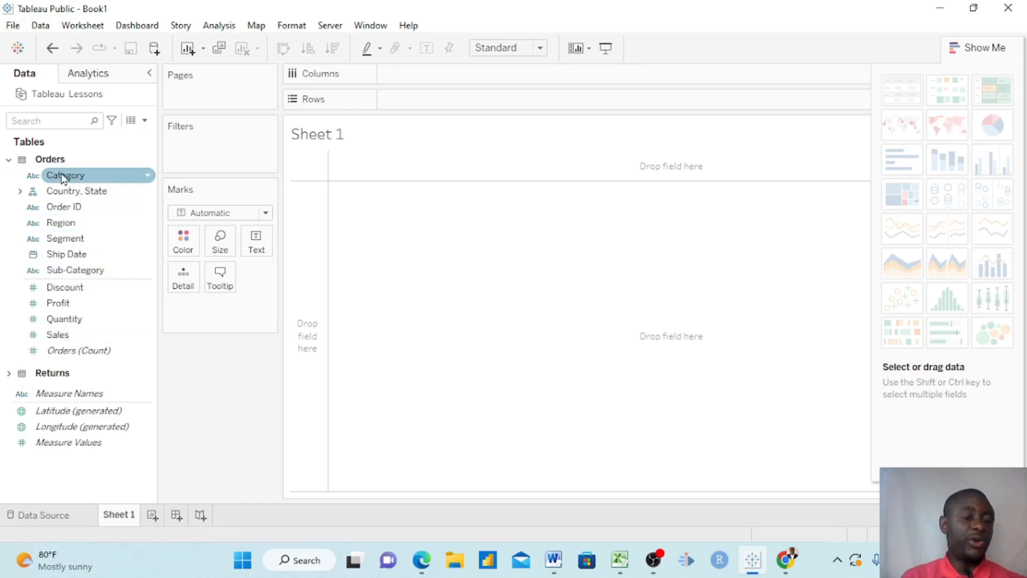
pyautogui.click(88, 192)
pyautogui.click(68, 208)
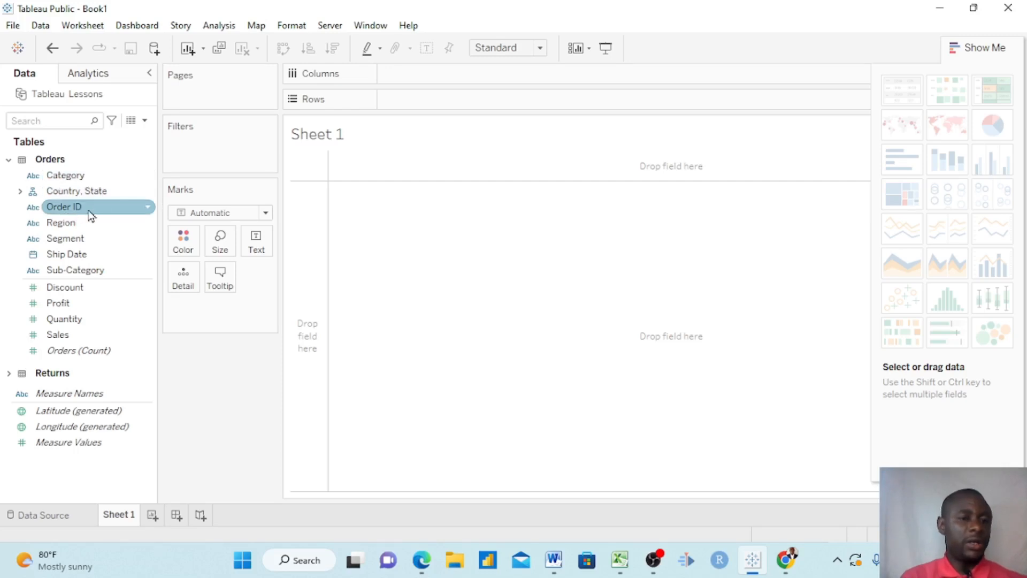
pyautogui.click(9, 160)
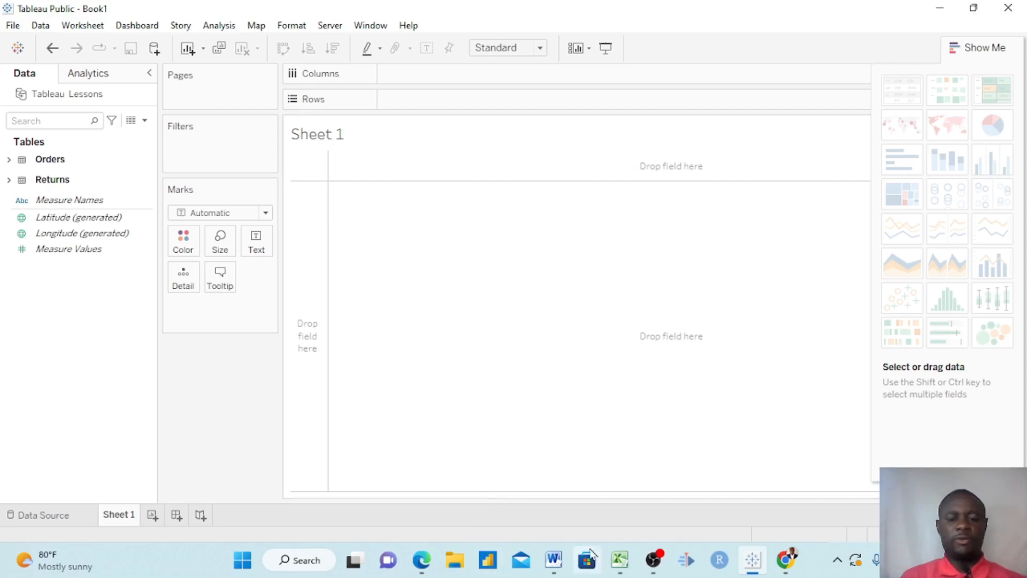
# Step: Switch to the Tableau Lessons workbook in Excel, check the planned profit visualisations on Sheet1, and return to Tableau Public
pyautogui.moveTo(619, 572)
pyautogui.click(610, 503)
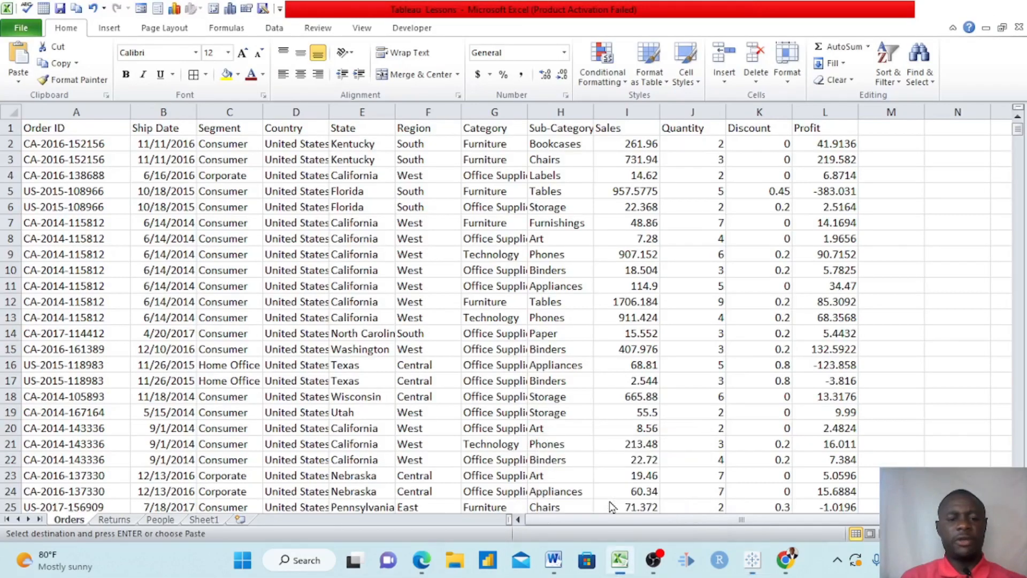
pyautogui.click(203, 519)
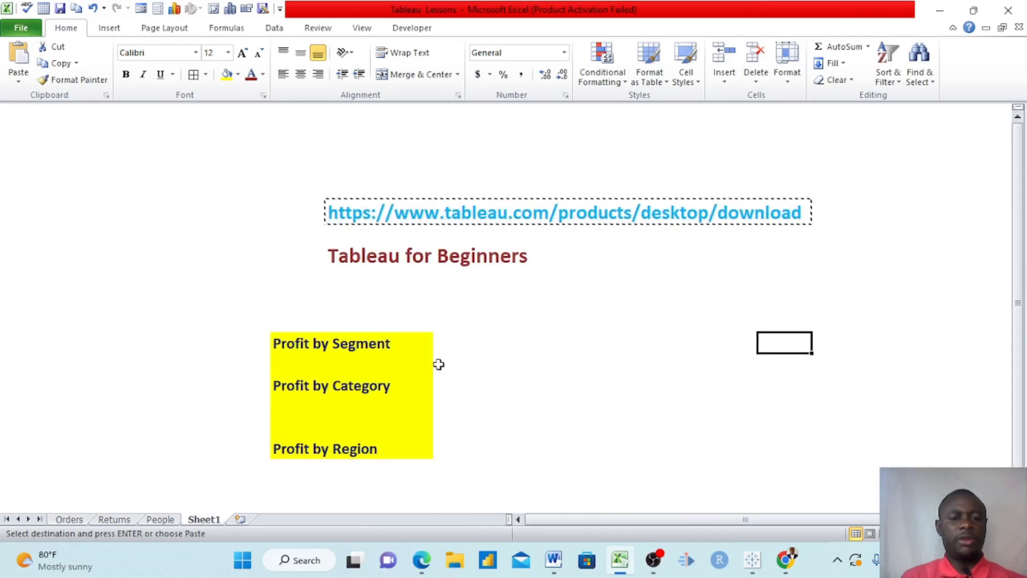
pyautogui.click(938, 10)
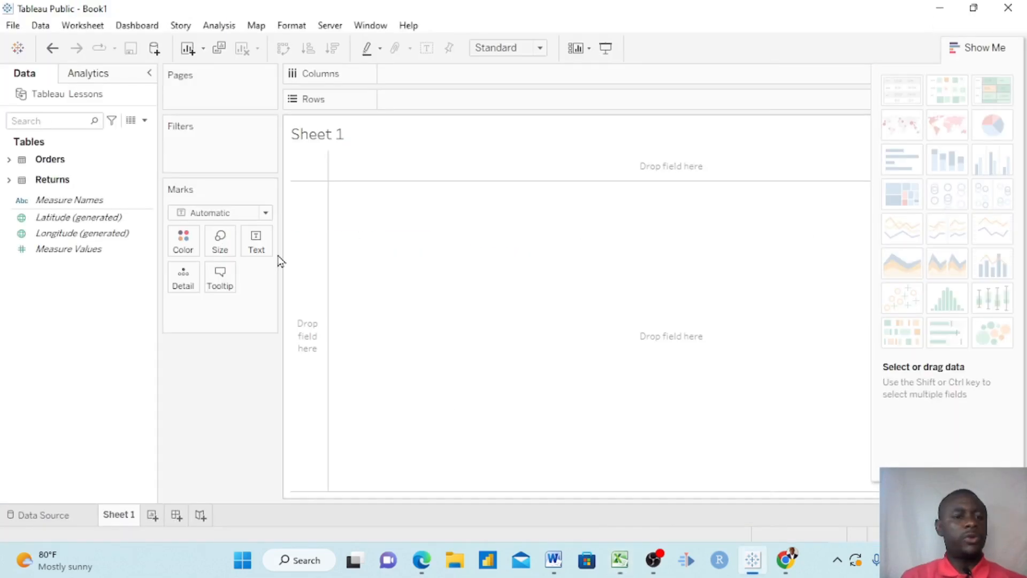
# Step: Build a bar chart from the Orders fields with Segment as columns and Profit as rows, and show the mark labels
pyautogui.click(10, 160)
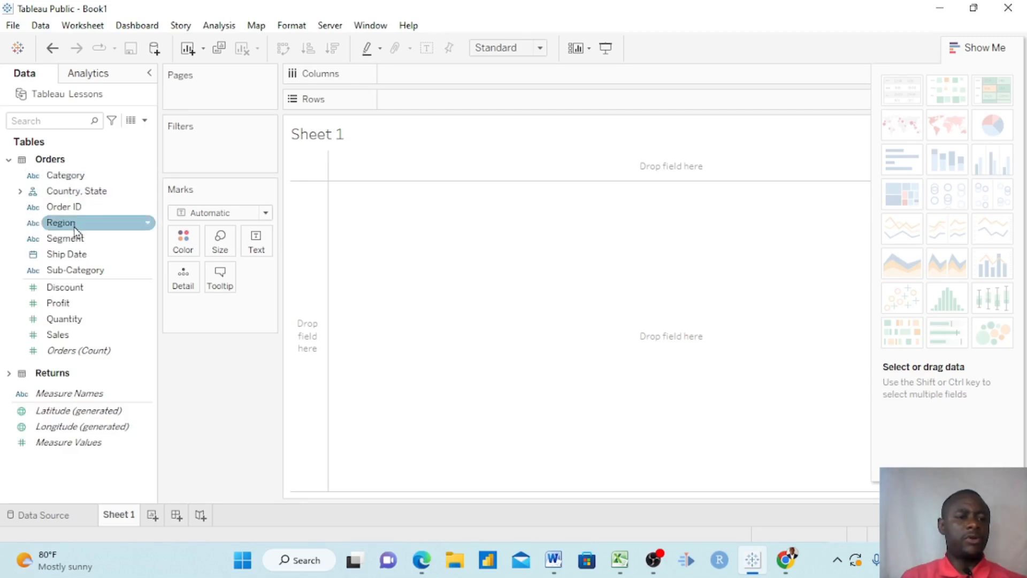
pyautogui.moveTo(81, 245); pyautogui.dragTo(421, 79)
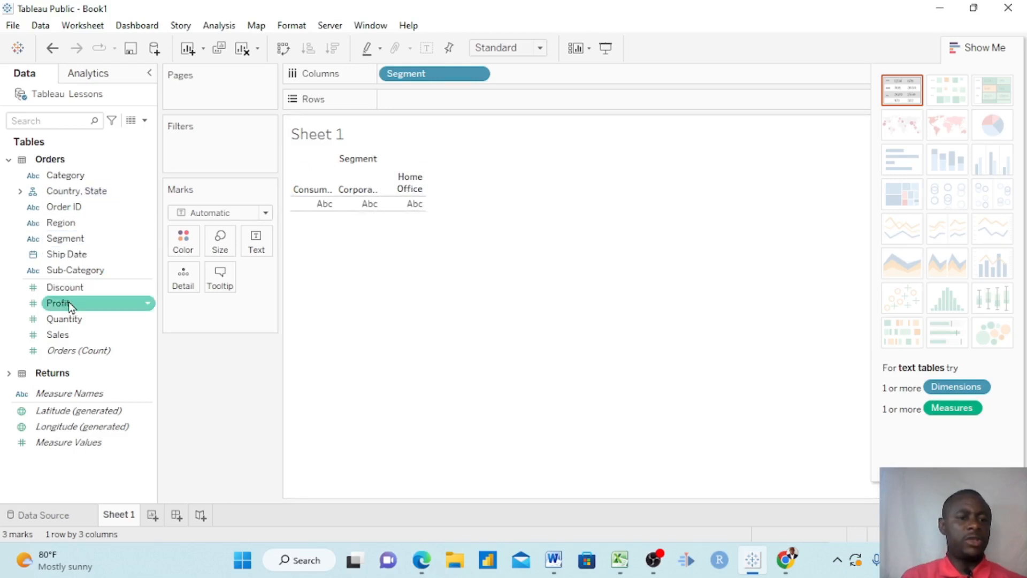
pyautogui.moveTo(70, 307); pyautogui.dragTo(412, 103)
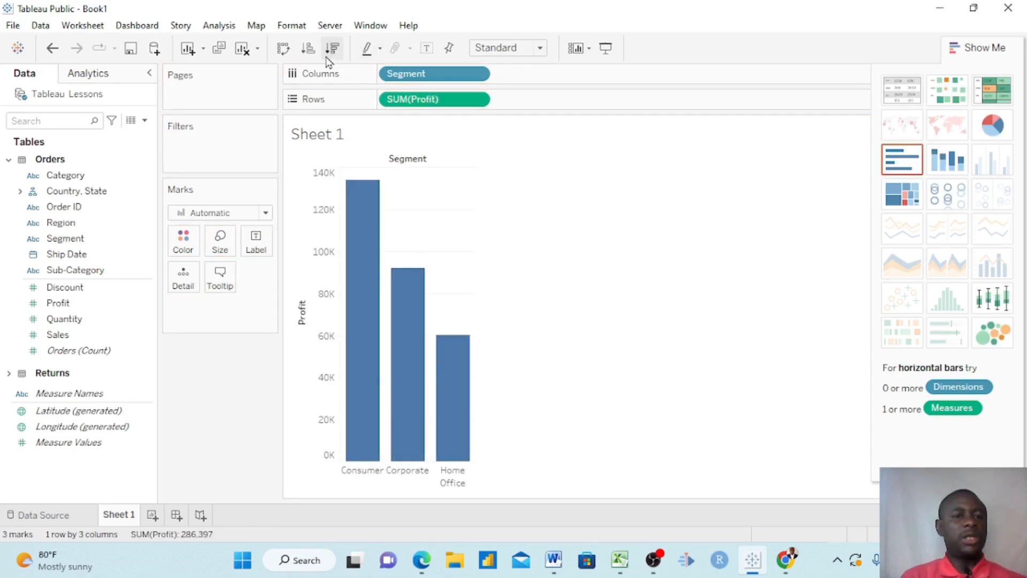
pyautogui.click(426, 51)
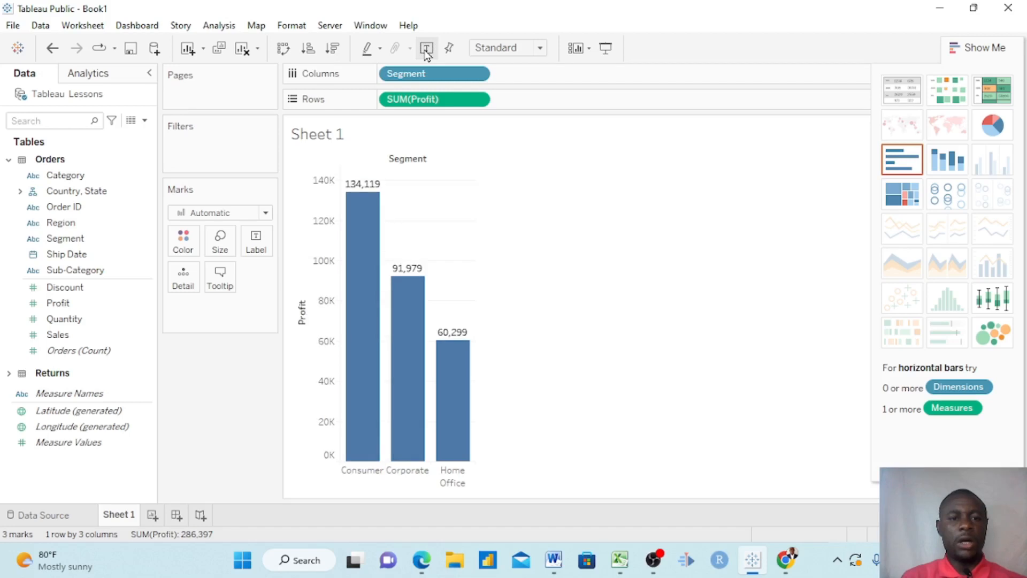
pyautogui.moveTo(371, 188)
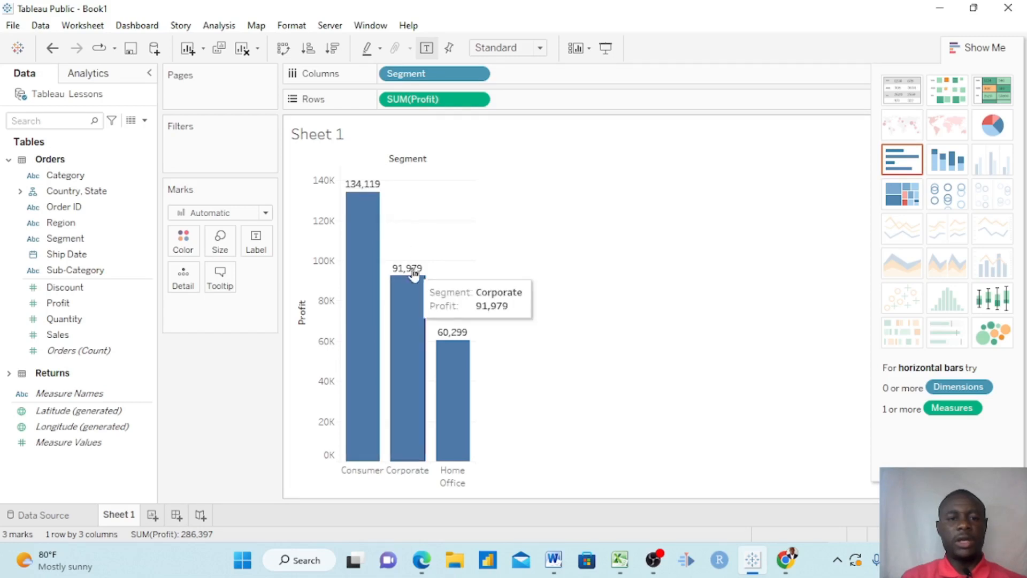
pyautogui.click(427, 49)
pyautogui.click(426, 49)
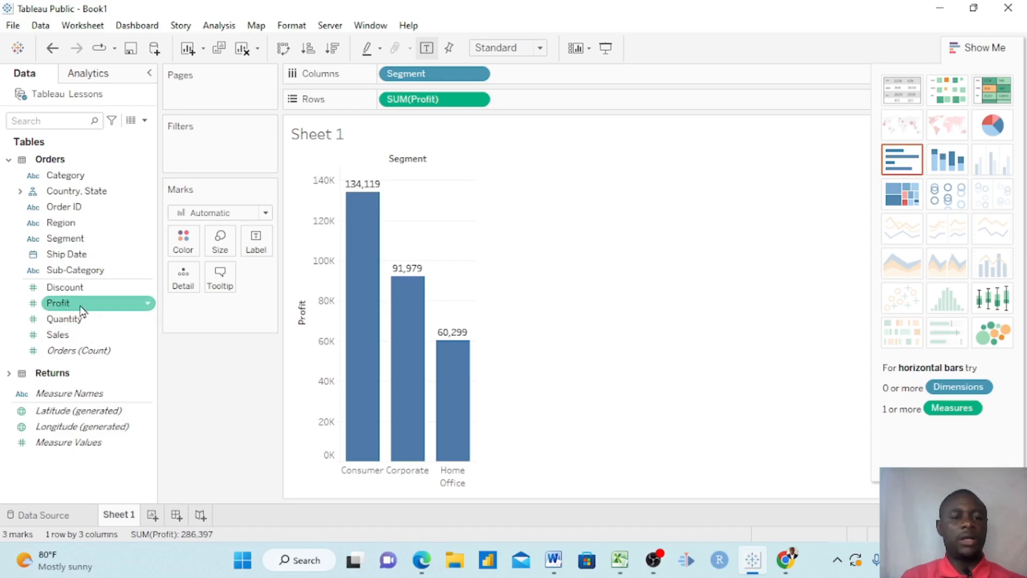
# Step: Encode both the colour and the size of the segment bars by Profit
pyautogui.moveTo(81, 309)
pyautogui.mouseDown()
pyautogui.moveTo(113, 300)
pyautogui.moveTo(174, 245)
pyautogui.mouseUp()
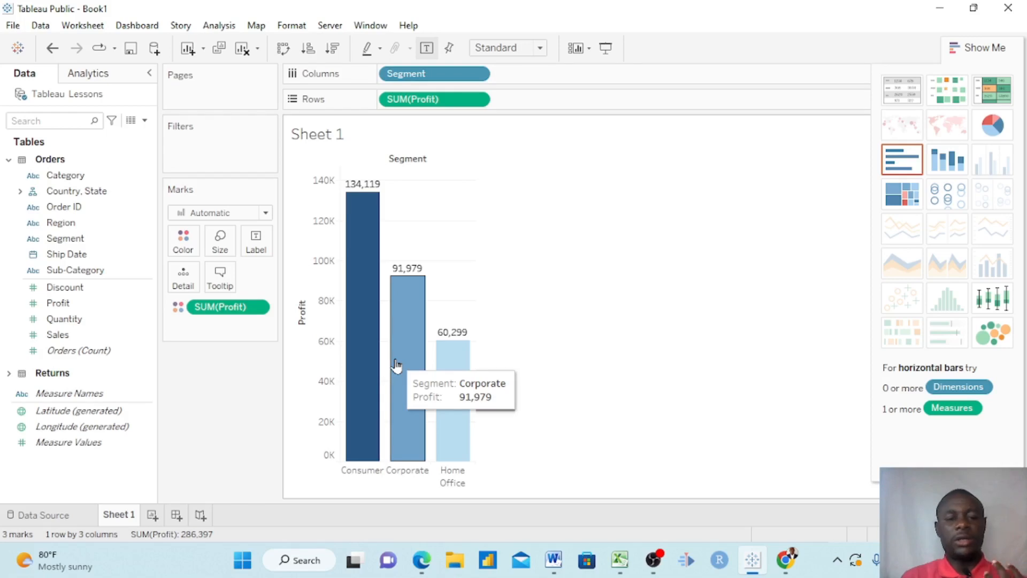
pyautogui.moveTo(356, 244)
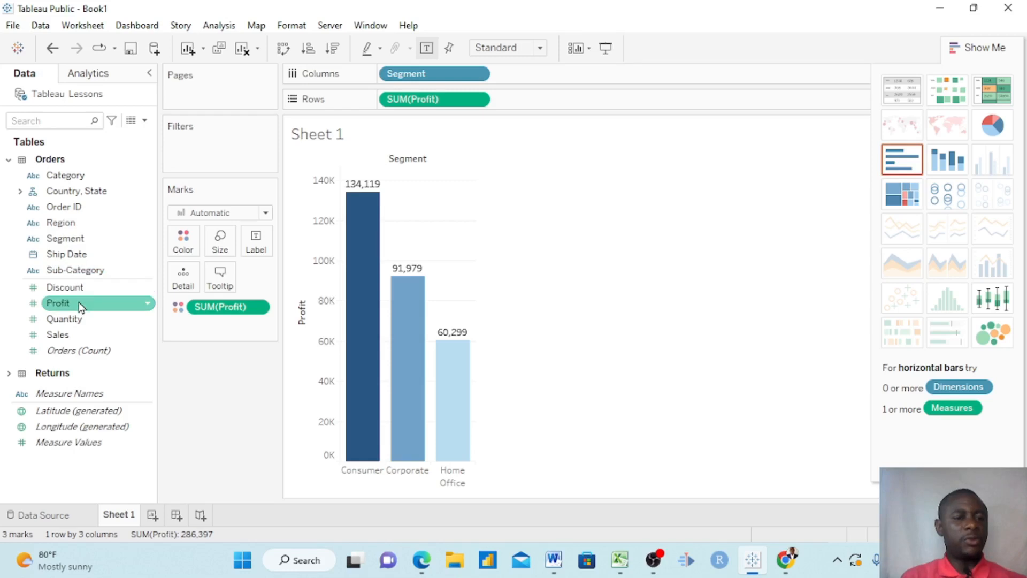
pyautogui.moveTo(81, 307); pyautogui.dragTo(217, 246)
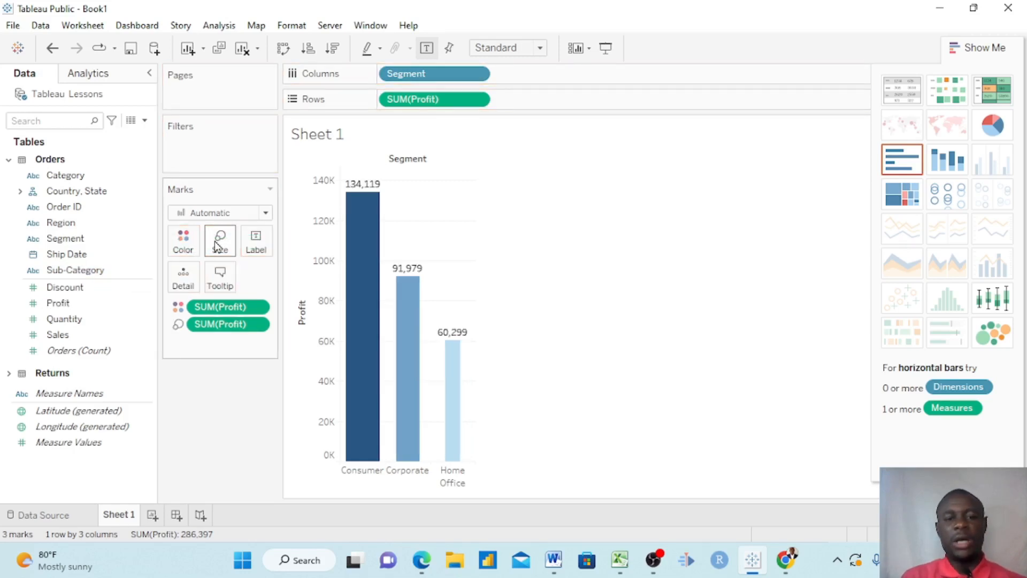
pyautogui.moveTo(448, 380)
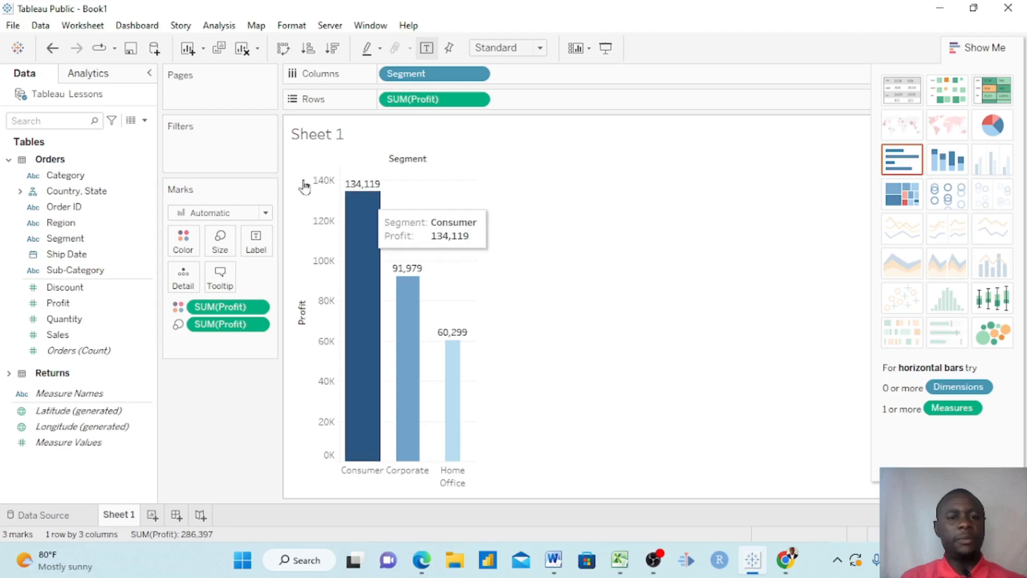
# Step: Leave the chart's title text unedited and rename the Sheet 1 worksheet as Profit by segment
pyautogui.doubleClick(346, 137)
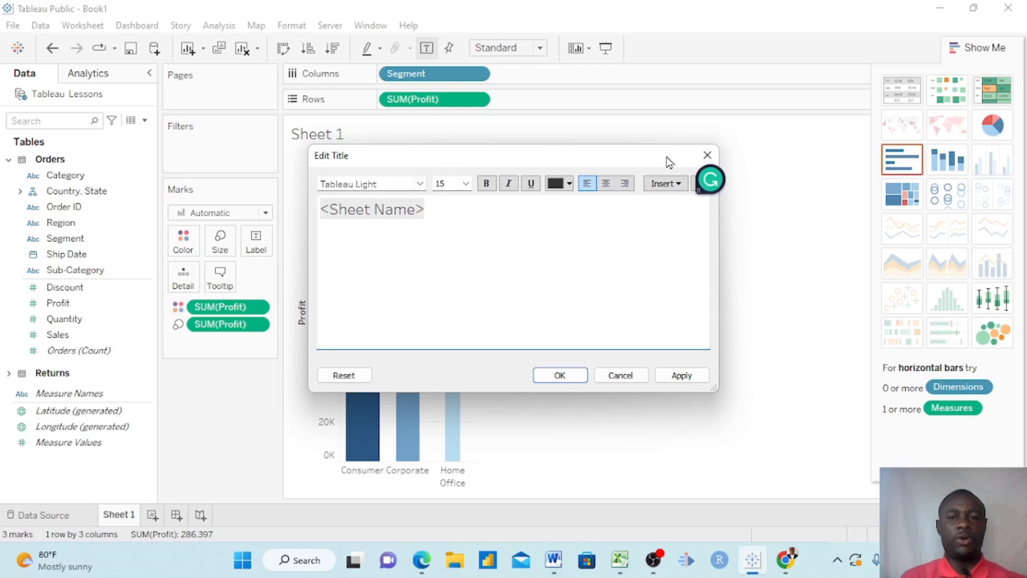
pyautogui.click(706, 156)
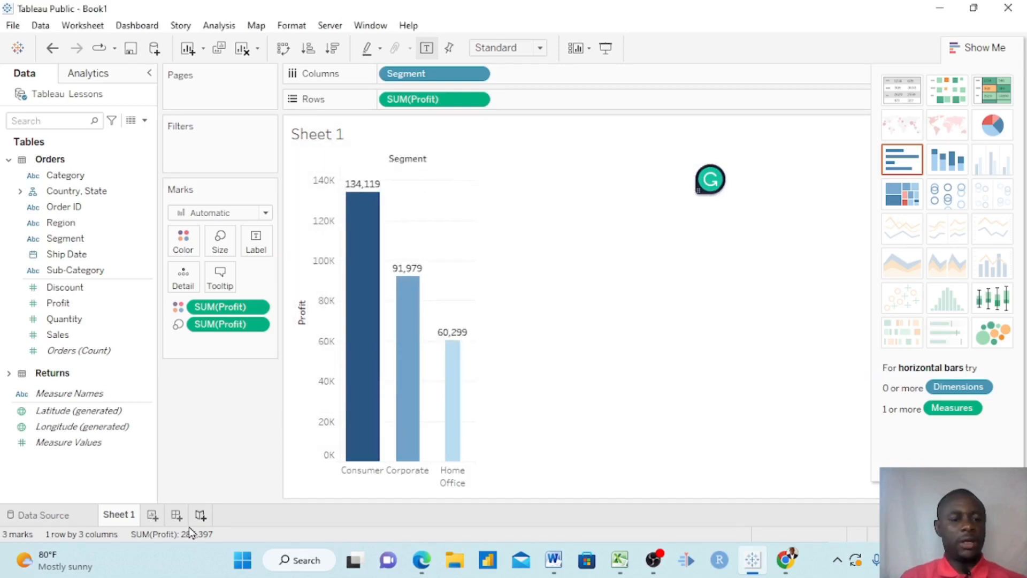
pyautogui.doubleClick(121, 517)
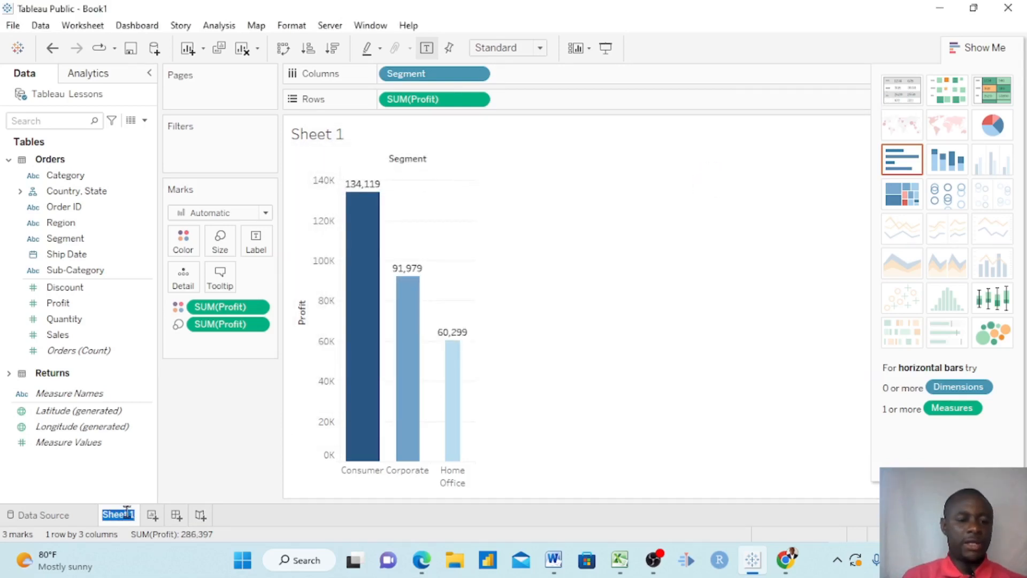
pyautogui.press('BackSpace')
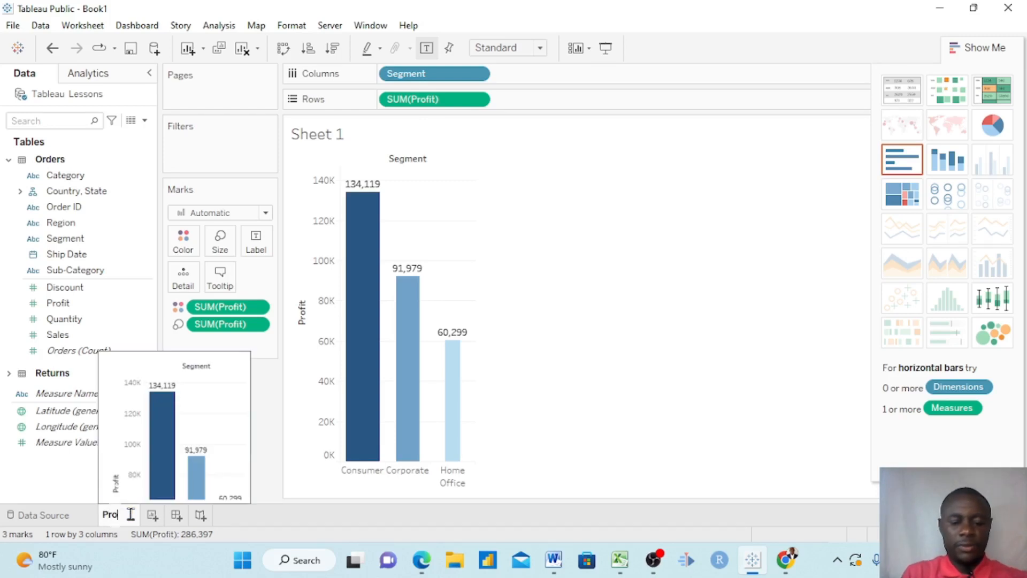
pyautogui.write('Profit by segment')
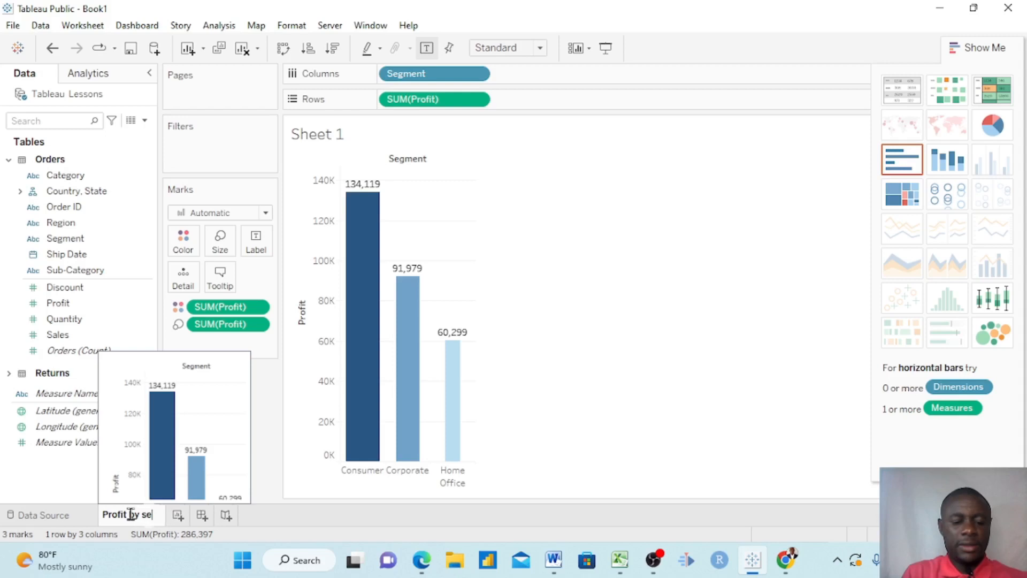
pyautogui.press('Return')
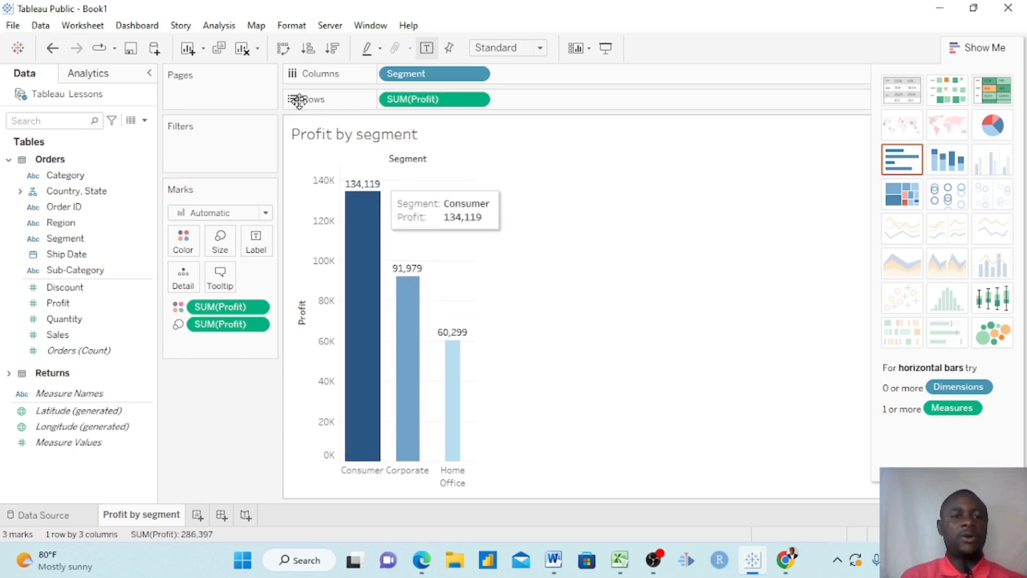
# Step: Try the chart with swapped axes, restore the vertical bars, and sort the segments by profit, first ascending and finally descending
pyautogui.click(283, 49)
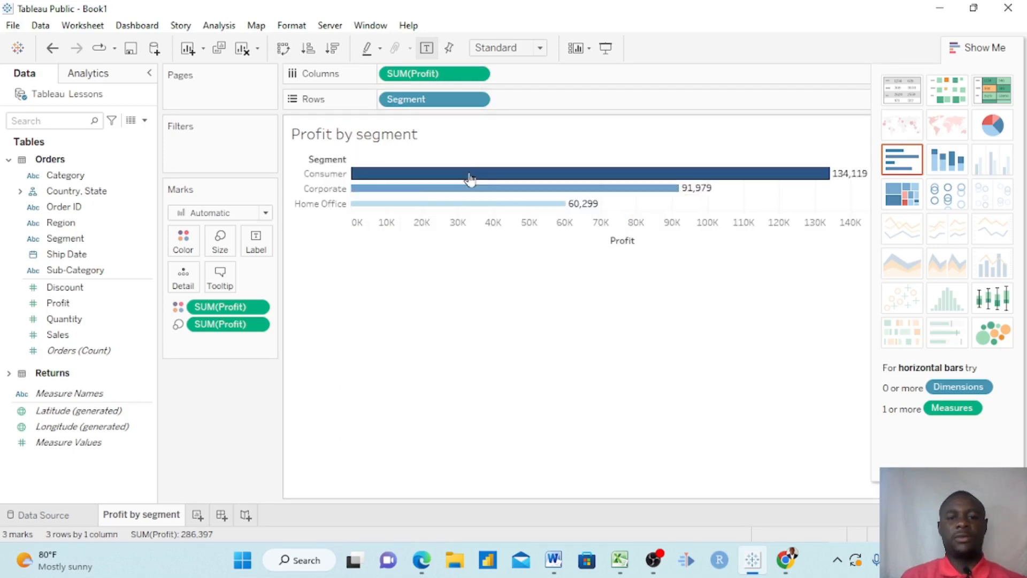
pyautogui.click(293, 53)
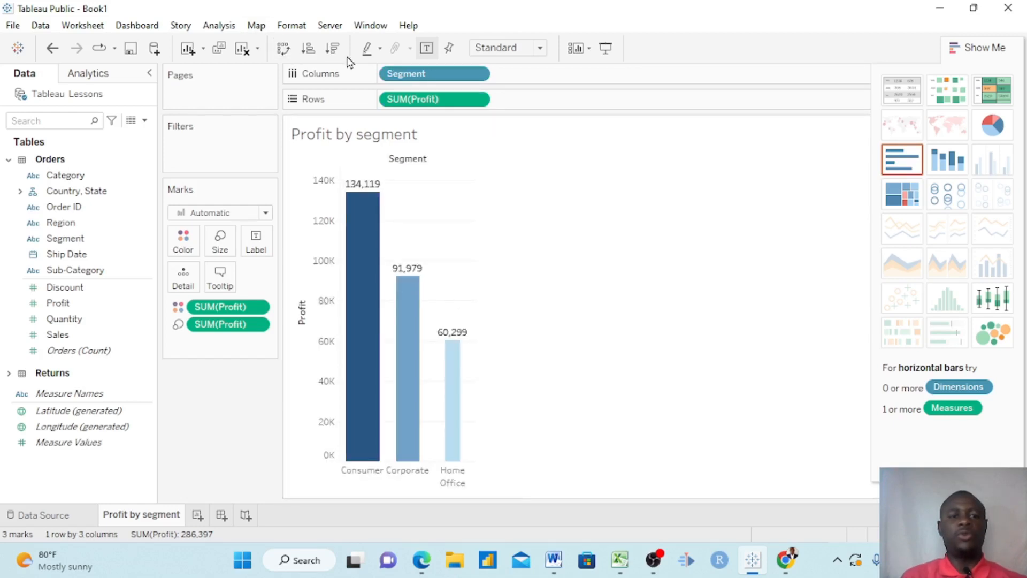
pyautogui.click(309, 49)
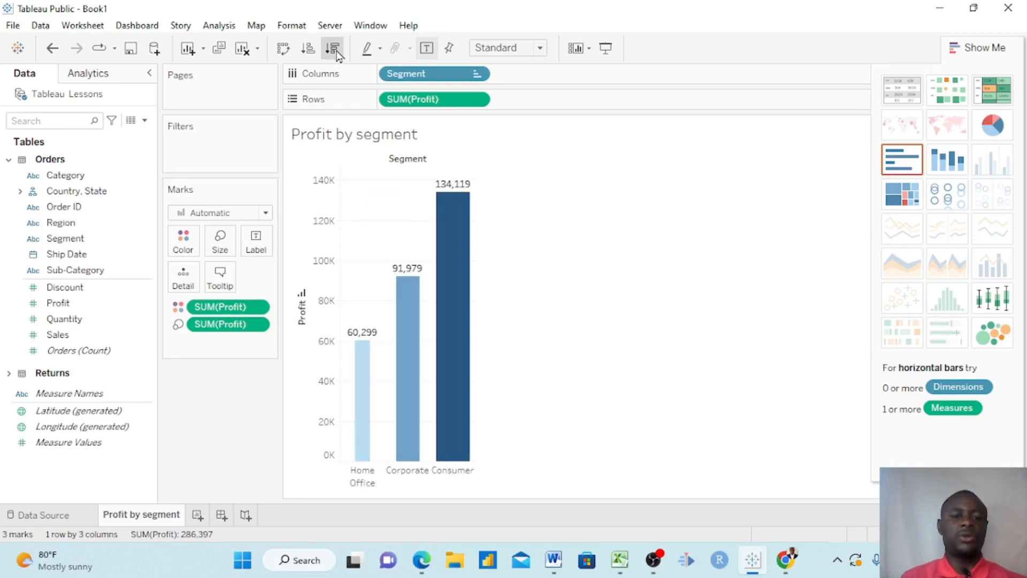
pyautogui.click(333, 49)
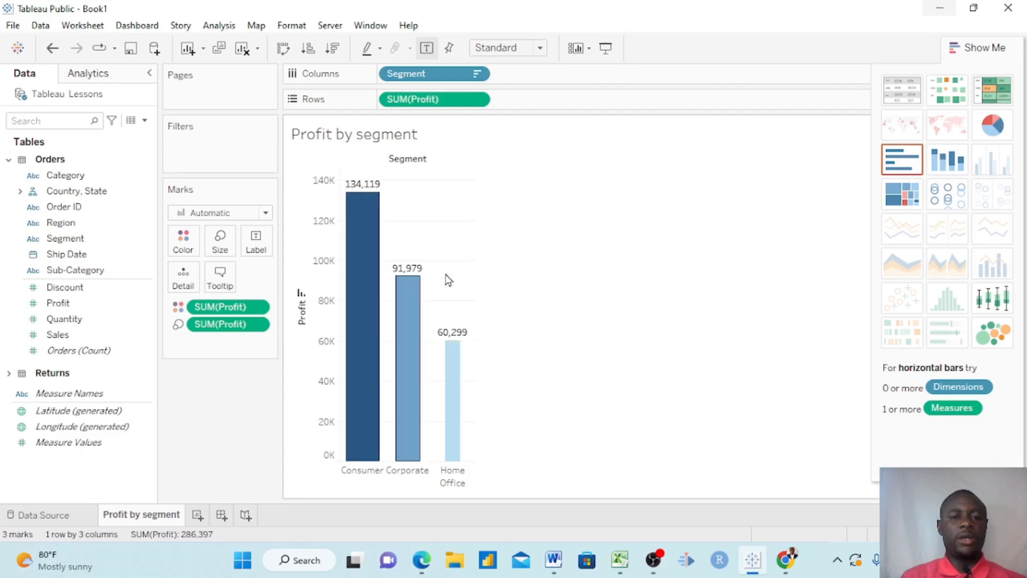
# Step: Add a second worksheet, check the planned visualisations on Sheet1 of the Excel workbook, and return to Tableau Public
pyautogui.click(197, 515)
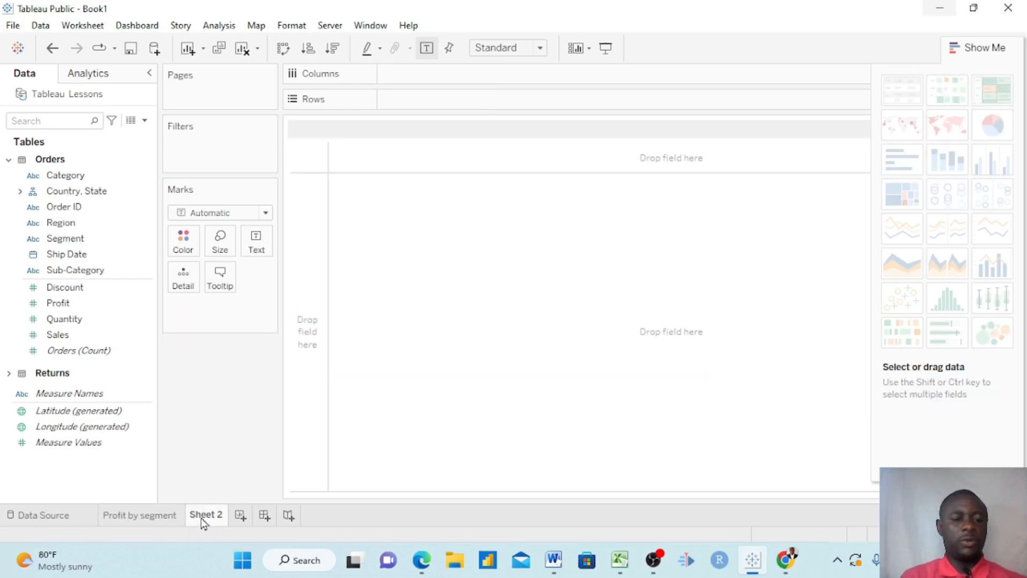
pyautogui.click(92, 206)
pyautogui.moveTo(621, 556)
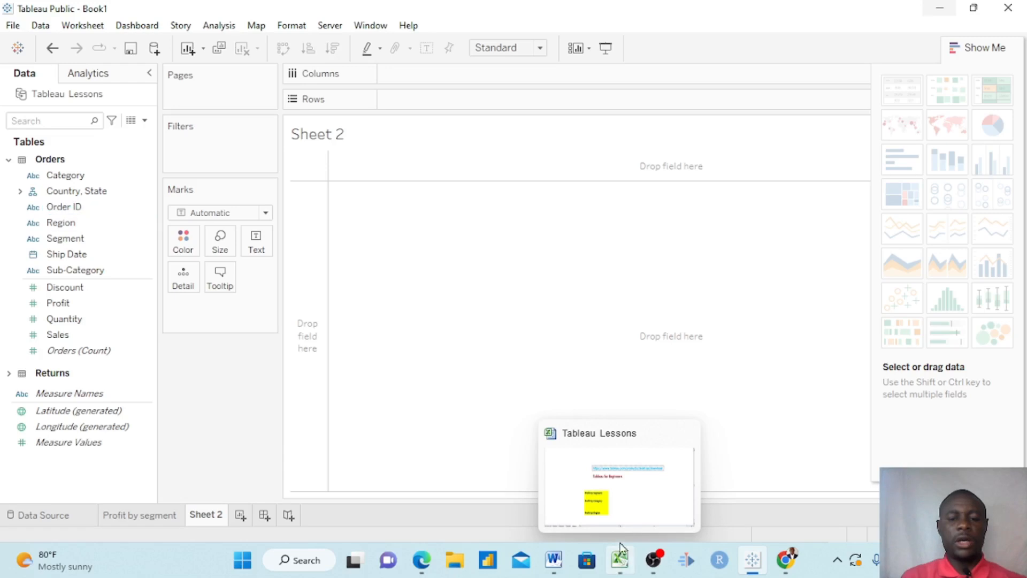
pyautogui.click(618, 513)
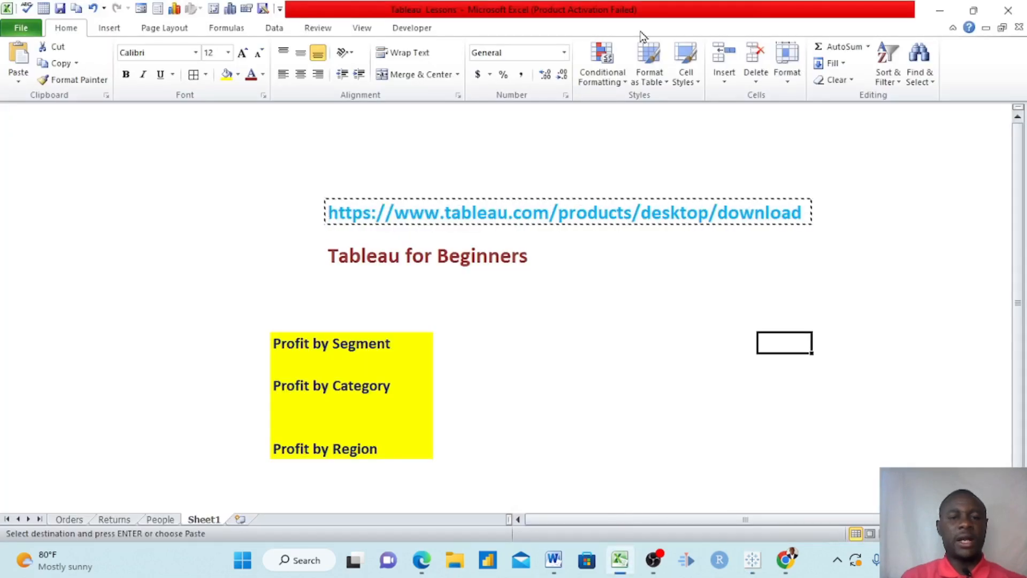
pyautogui.click(939, 12)
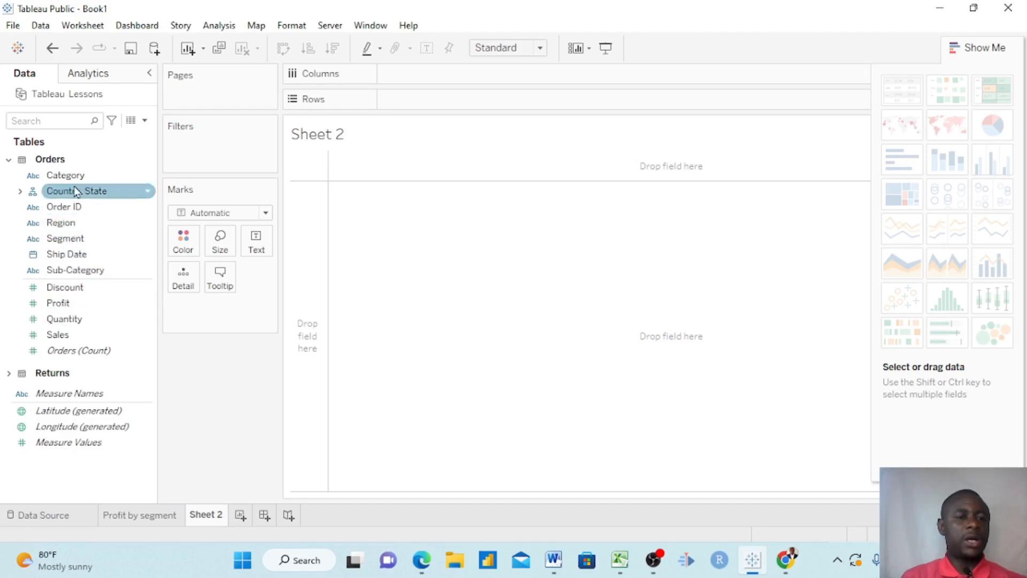
# Step: Chart Profit by Category on the new worksheet, convert it to a pie chart, and show the mark labels
pyautogui.moveTo(75, 182); pyautogui.dragTo(426, 82)
pyautogui.moveTo(272, 257)
pyautogui.mouseDown()
pyautogui.moveTo(67, 310)
pyautogui.moveTo(443, 143)
pyautogui.moveTo(424, 110)
pyautogui.mouseUp()
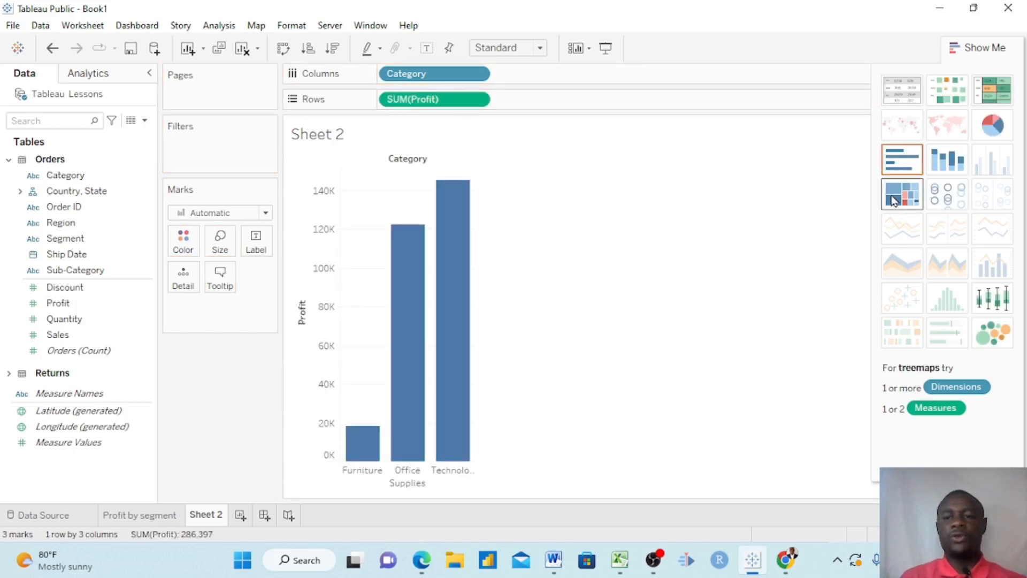
pyautogui.click(993, 126)
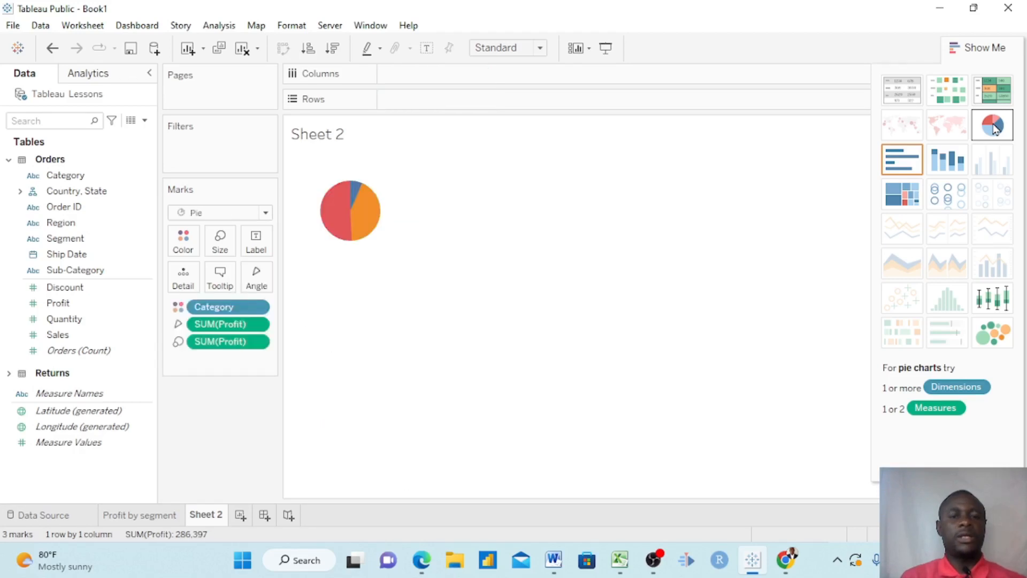
pyautogui.click(427, 50)
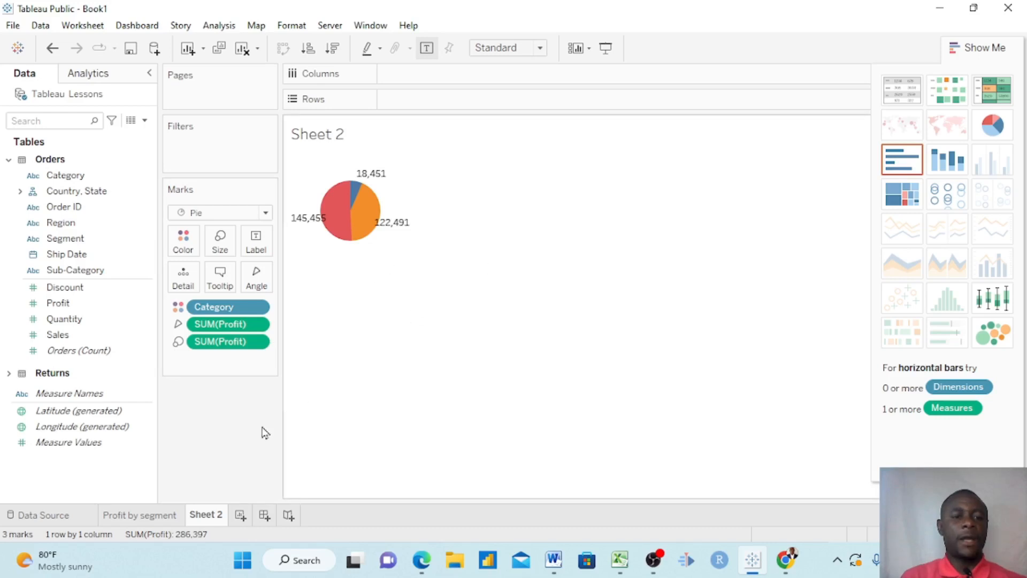
# Step: Rename the pie chart's worksheet as Profit by Category and add a third worksheet
pyautogui.doubleClick(209, 516)
pyautogui.press('BackSpace')
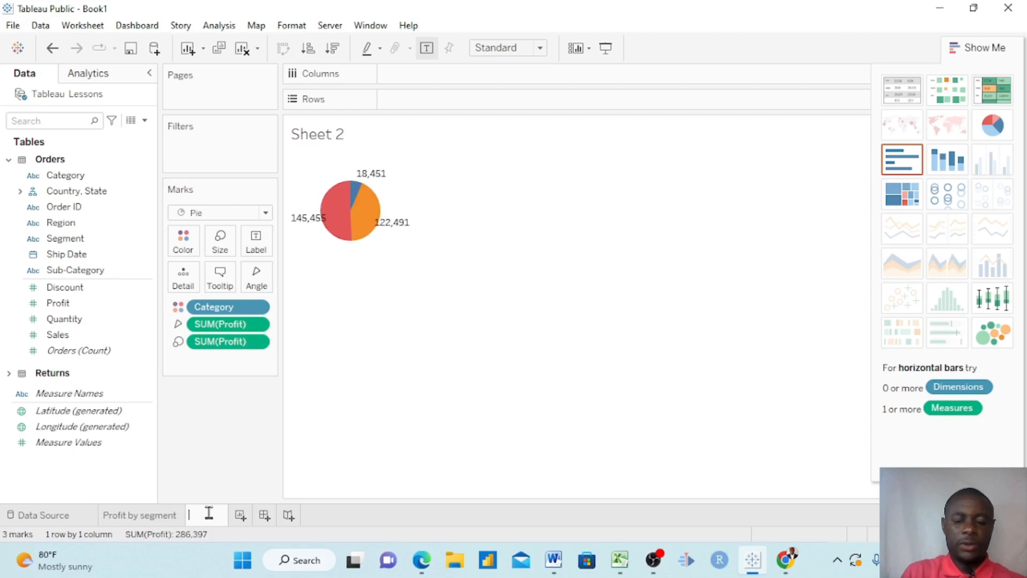
pyautogui.write('Profit by Ca')
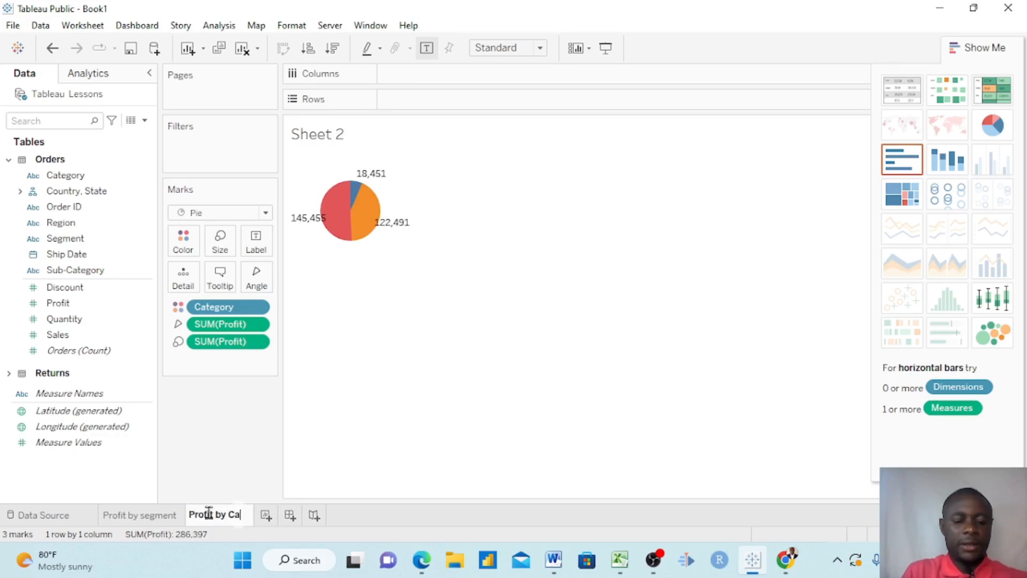
pyautogui.write('tegory')
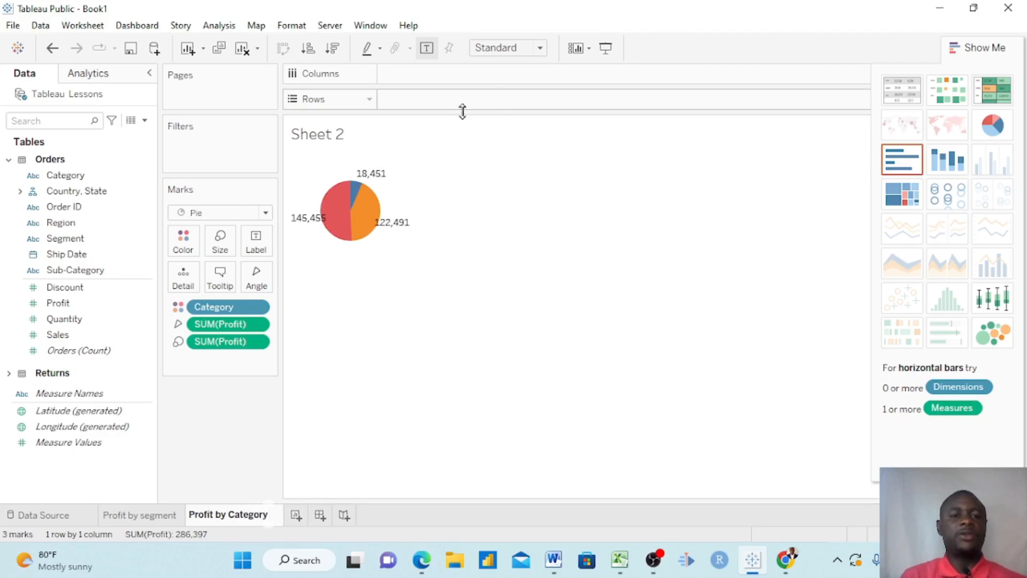
pyautogui.click(569, 268)
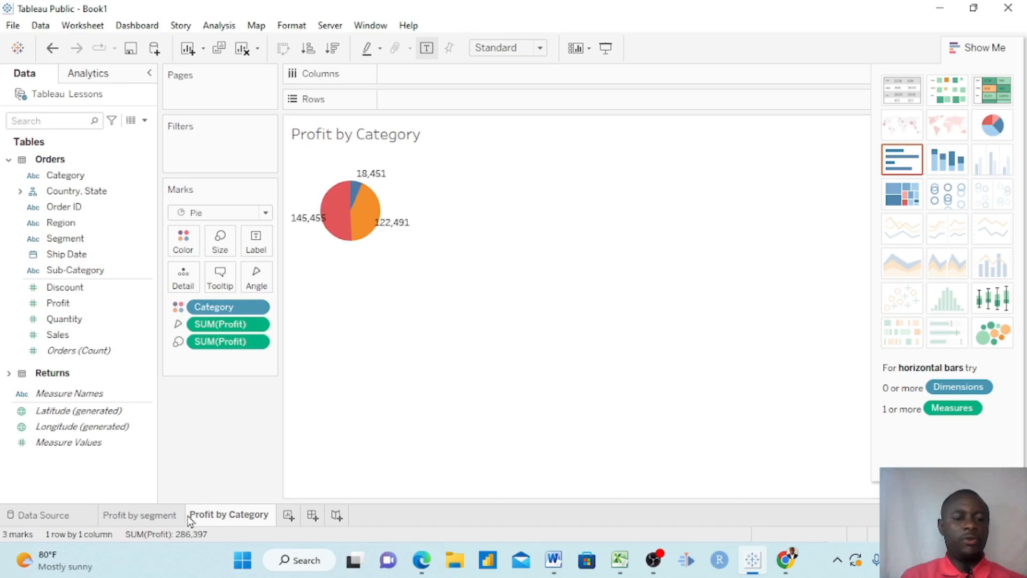
pyautogui.click(289, 515)
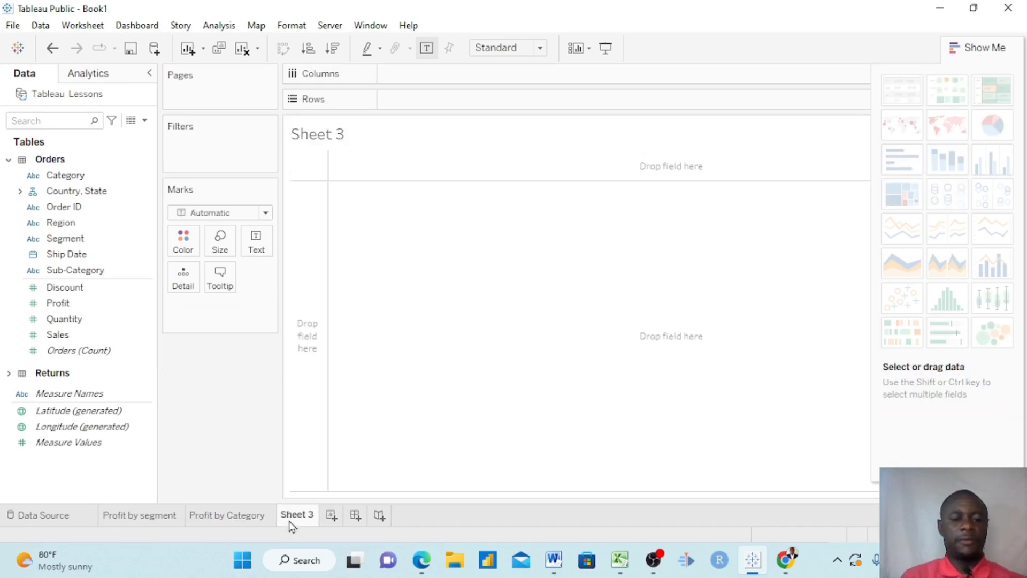
# Step: Check the planned profit visualisations on Sheet1 of the Tableau Lessons Excel workbook and return to Tableau Public
pyautogui.moveTo(618, 562)
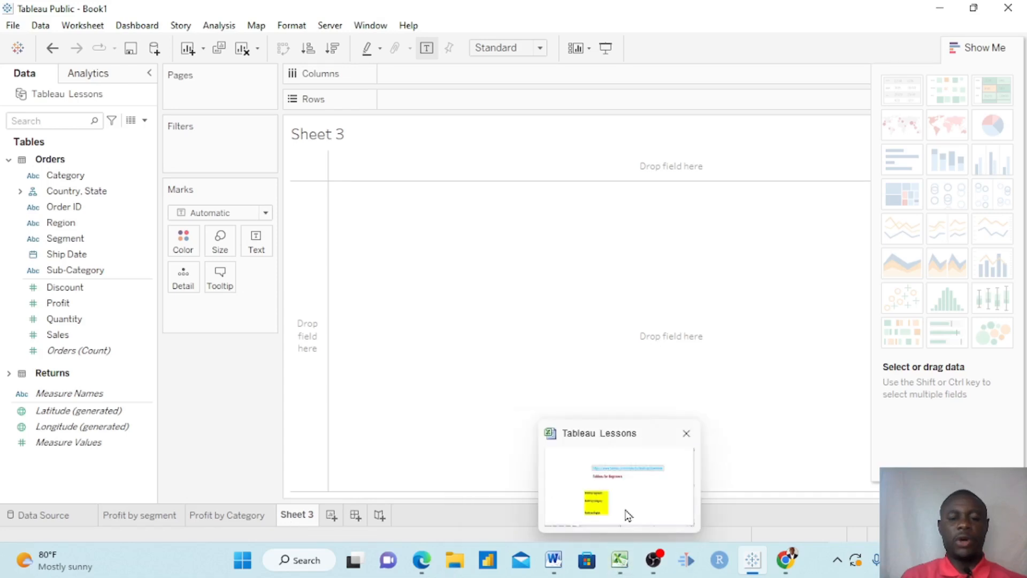
pyautogui.click(625, 511)
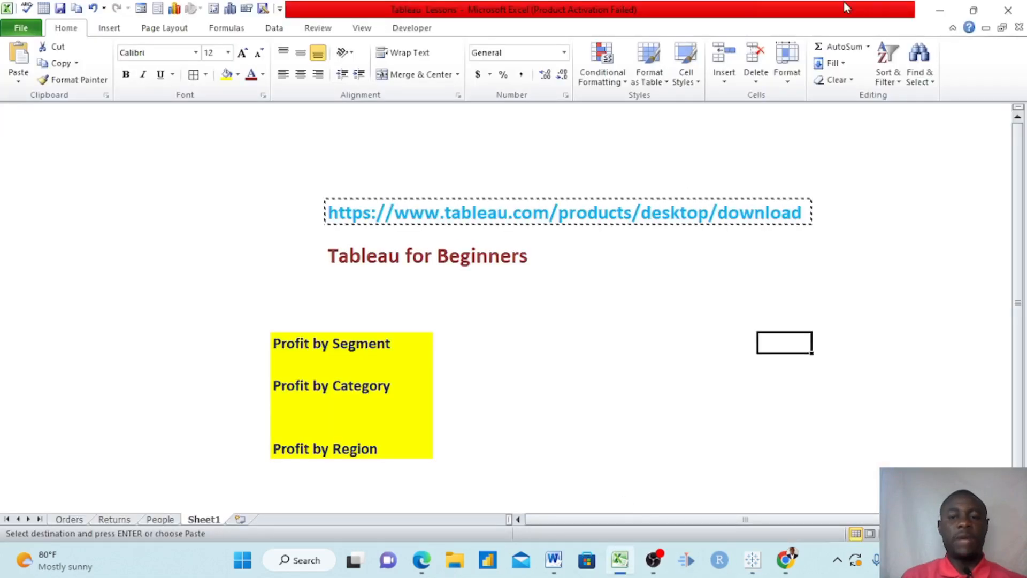
pyautogui.click(942, 10)
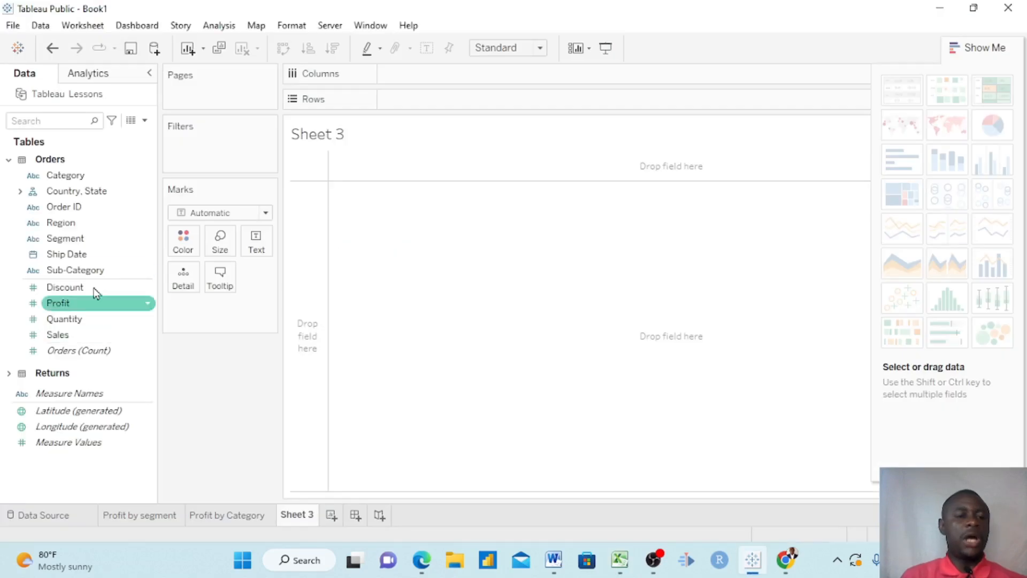
# Step: Chart Profit by Region on the new worksheet, with Region as columns and Profit as rows
pyautogui.moveTo(79, 225); pyautogui.dragTo(78, 369)
pyautogui.click(73, 309)
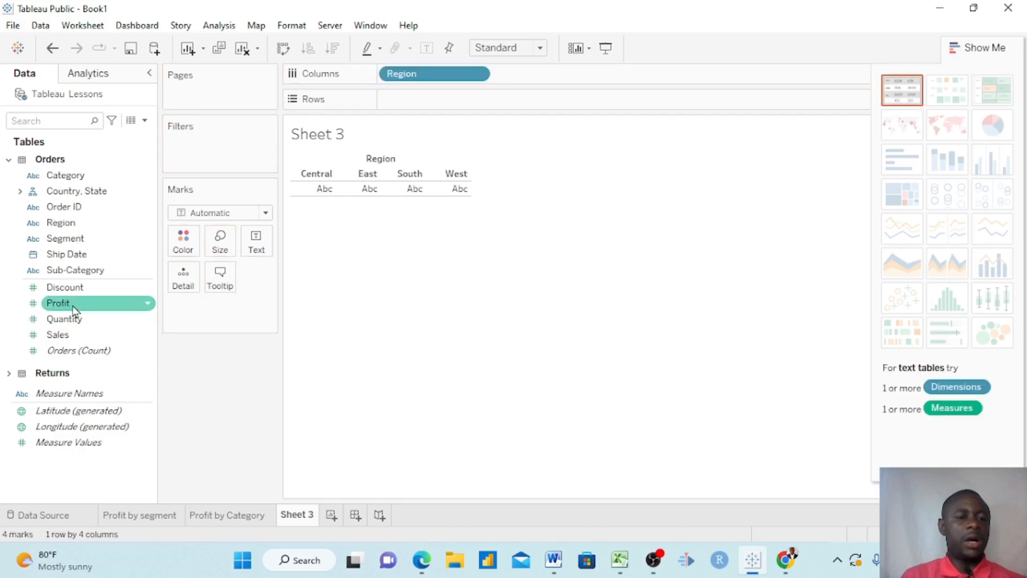
pyautogui.moveTo(75, 311)
pyautogui.mouseDown()
pyautogui.moveTo(216, 258)
pyautogui.moveTo(450, 107)
pyautogui.moveTo(431, 105)
pyautogui.mouseUp()
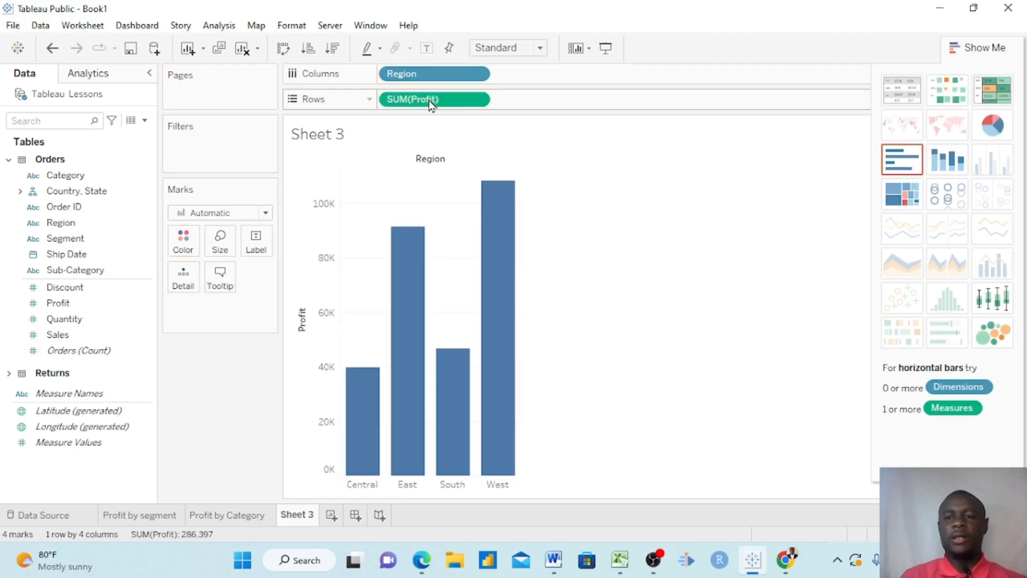
# Step: Try the stacked bar and horizontal bar chart types for the regions, and swap the axes to restore vertical bars
pyautogui.click(951, 168)
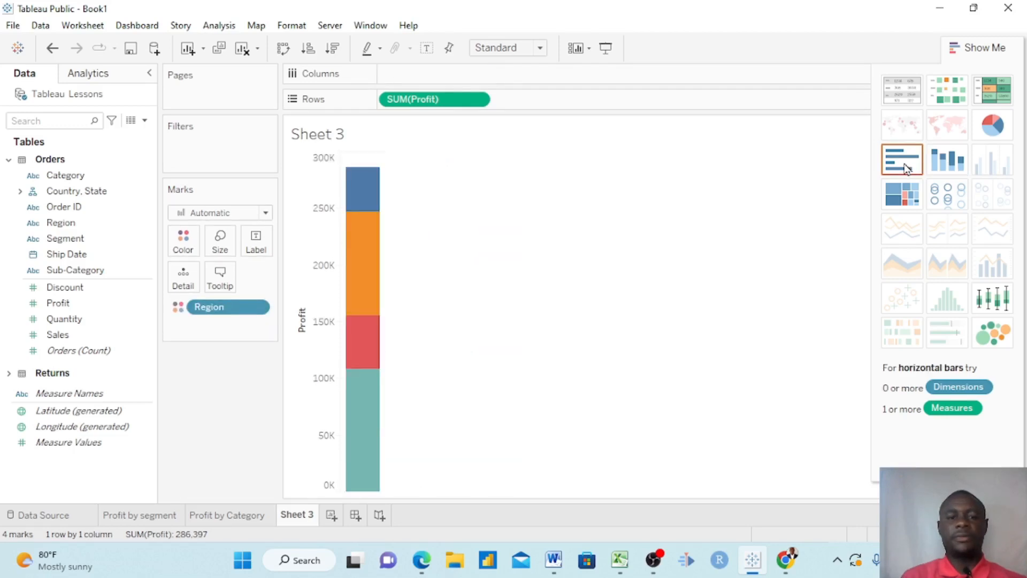
pyautogui.click(905, 168)
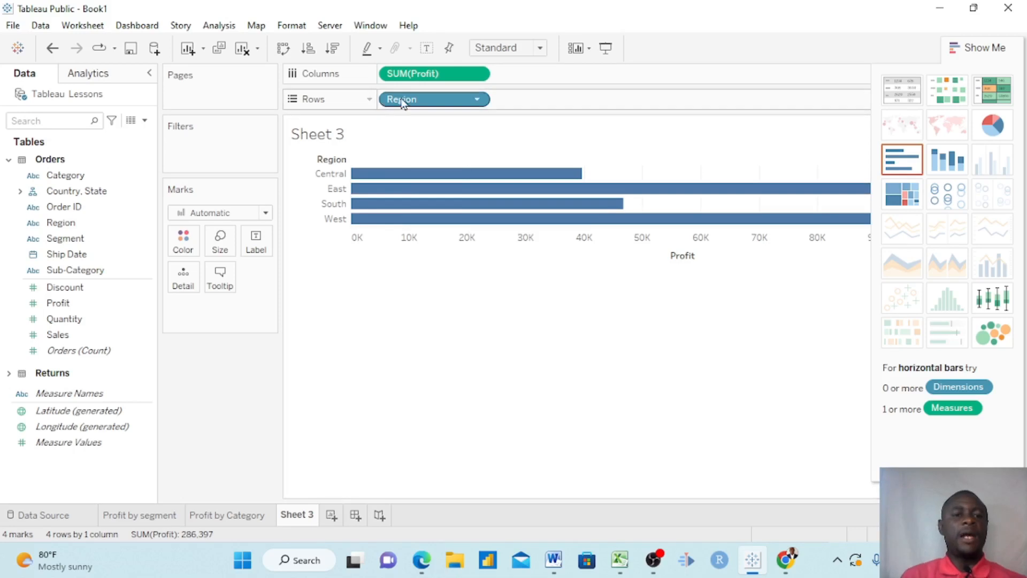
pyautogui.click(283, 50)
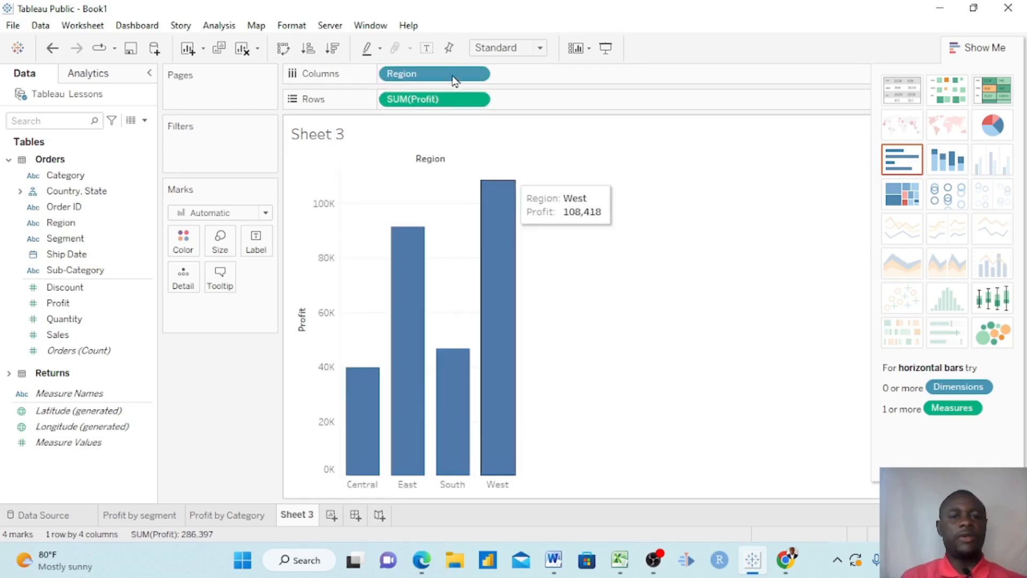
# Step: Show the mark labels with the profit values on the region bars
pyautogui.click(429, 49)
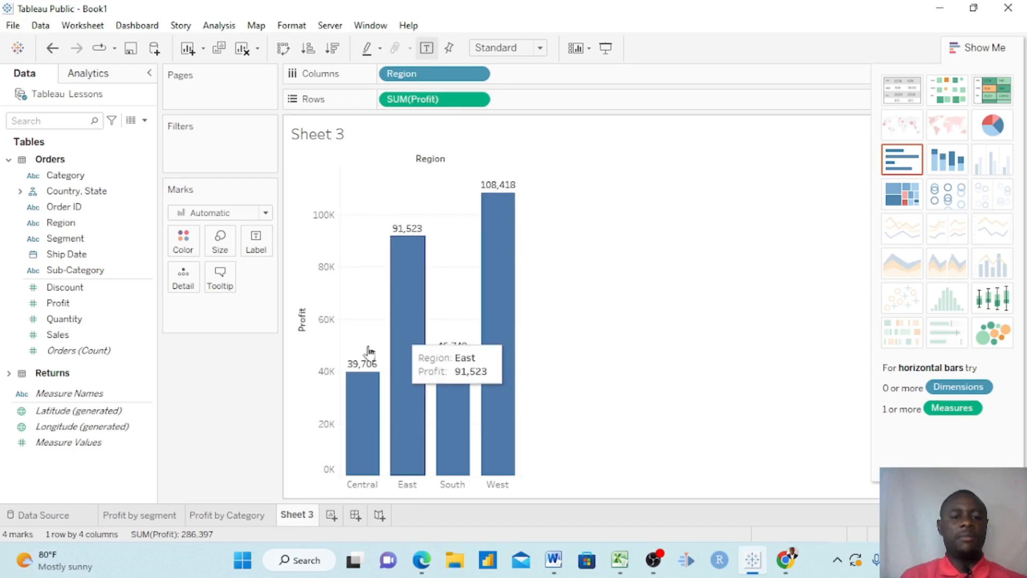
pyautogui.moveTo(418, 332)
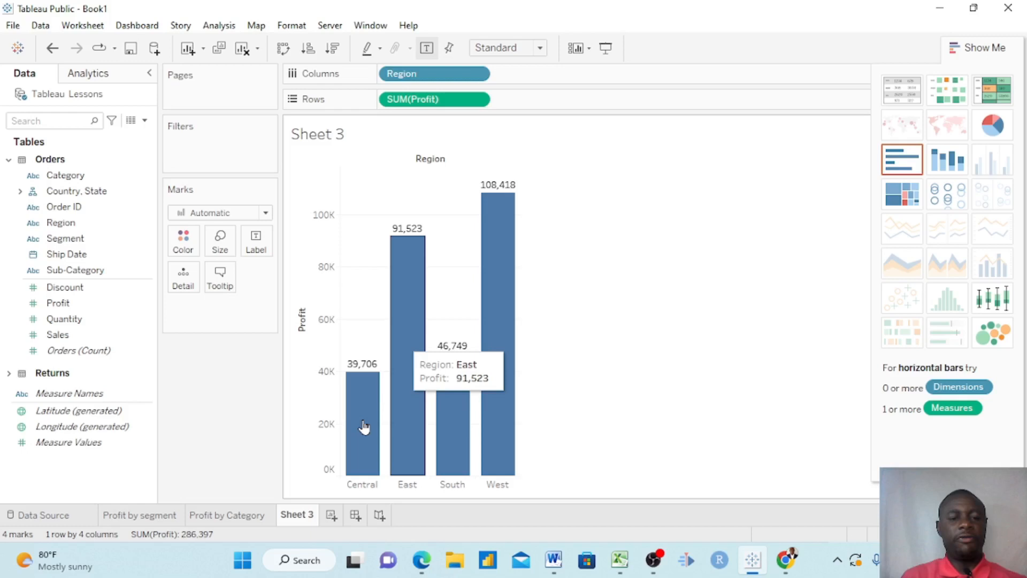
pyautogui.moveTo(365, 423)
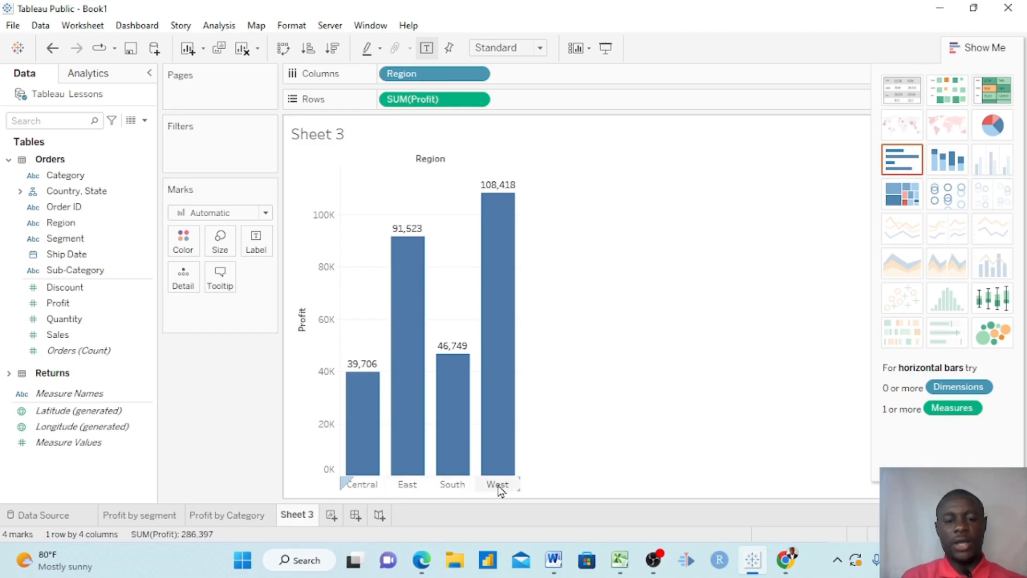
# Step: Try excluding the Central region from the bar chart, and undo the exclusion
pyautogui.click(369, 484)
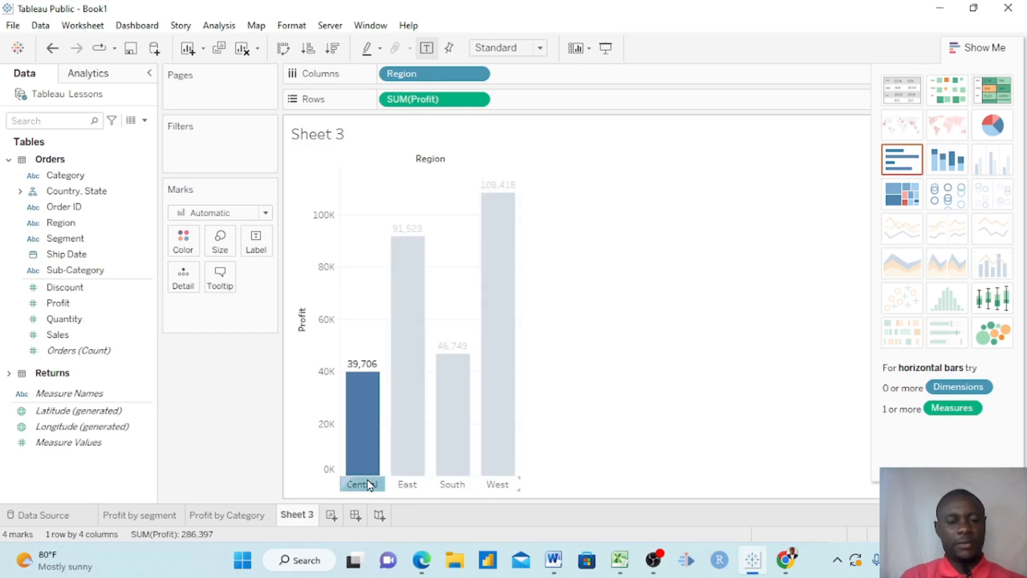
pyautogui.rightClick(370, 484)
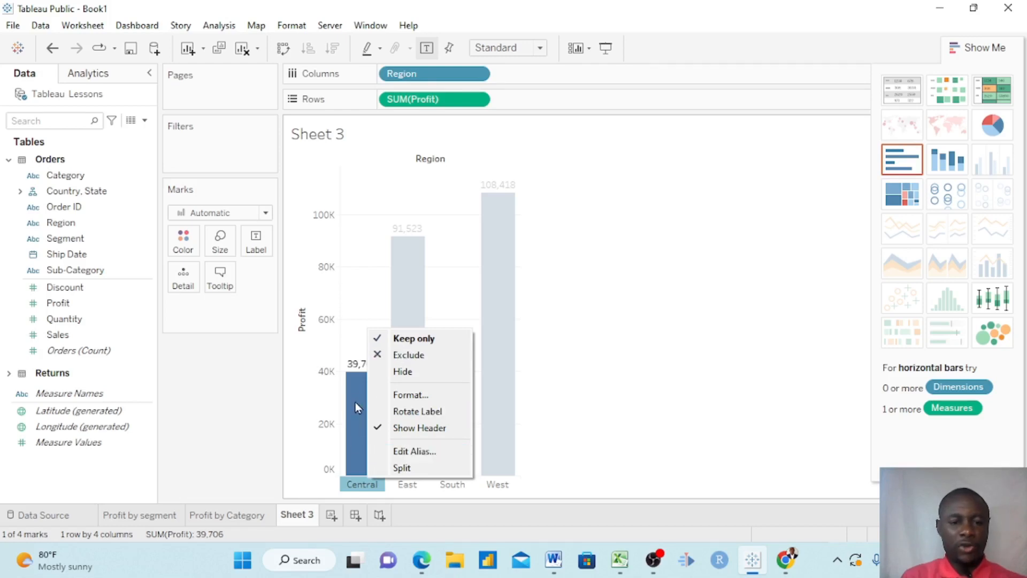
pyautogui.click(422, 355)
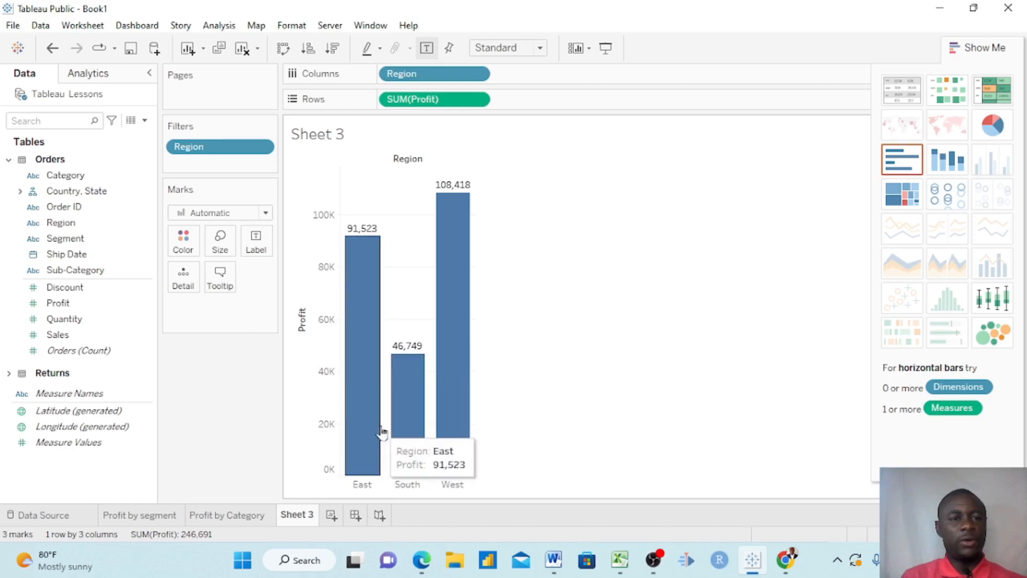
pyautogui.click(52, 50)
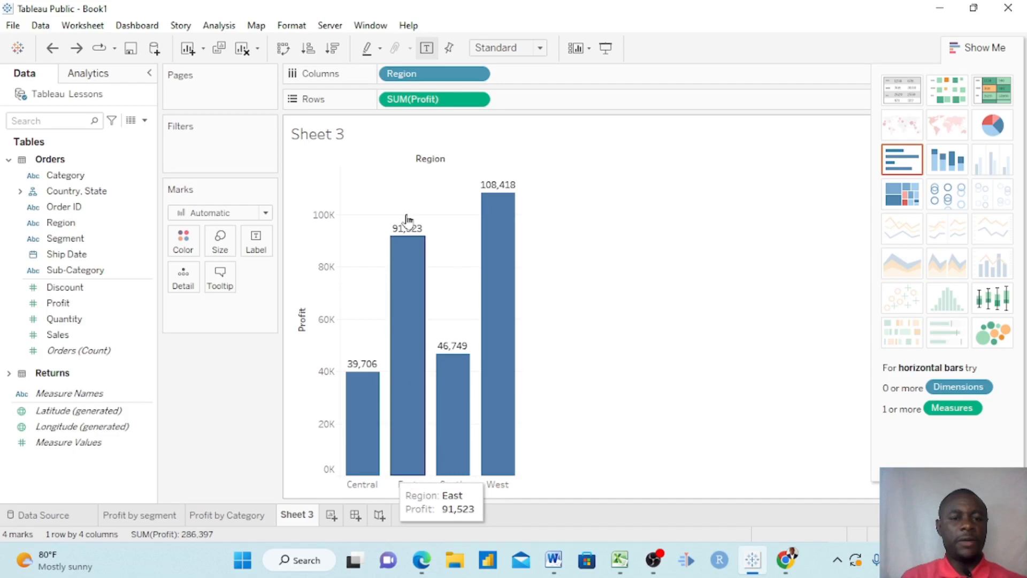
# Step: Hide the Region field label for columns above the bars
pyautogui.rightClick(431, 162)
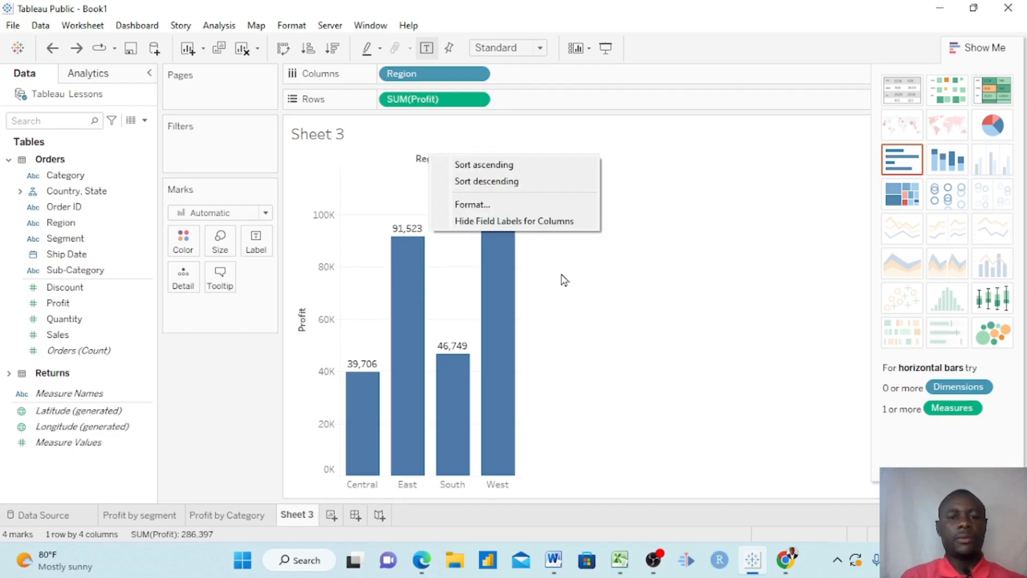
pyautogui.click(515, 221)
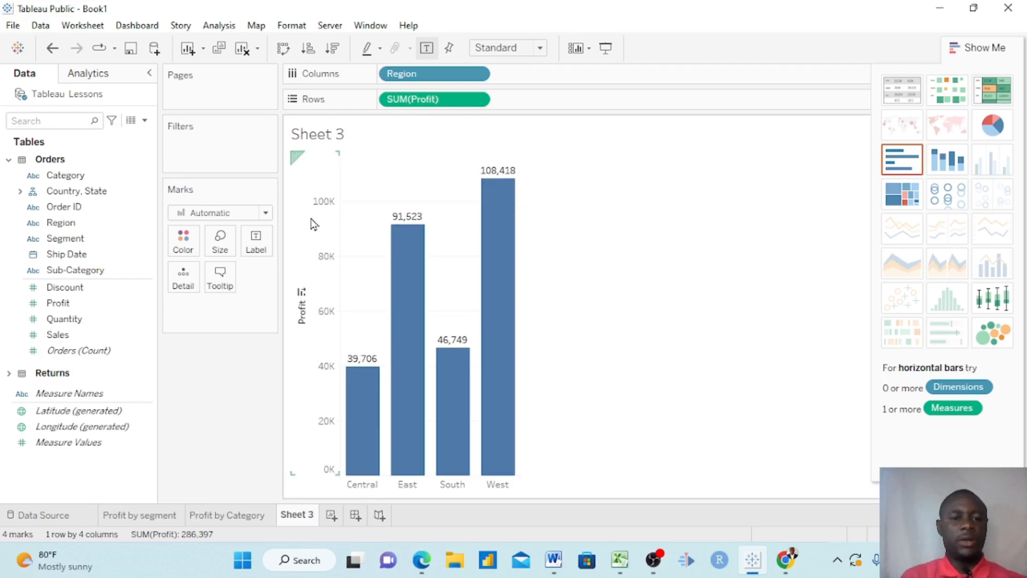
pyautogui.rightClick(302, 303)
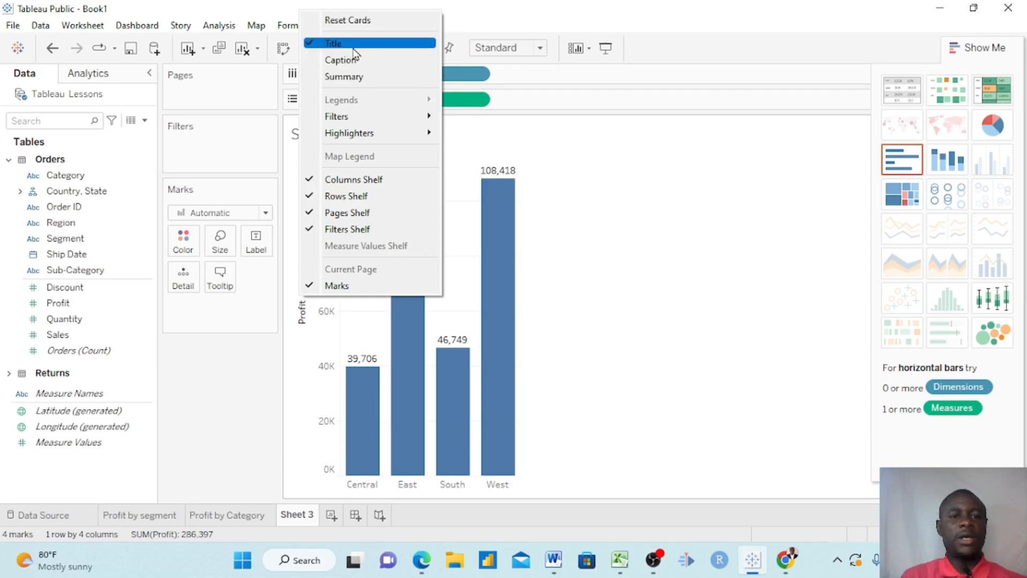
pyautogui.click(536, 266)
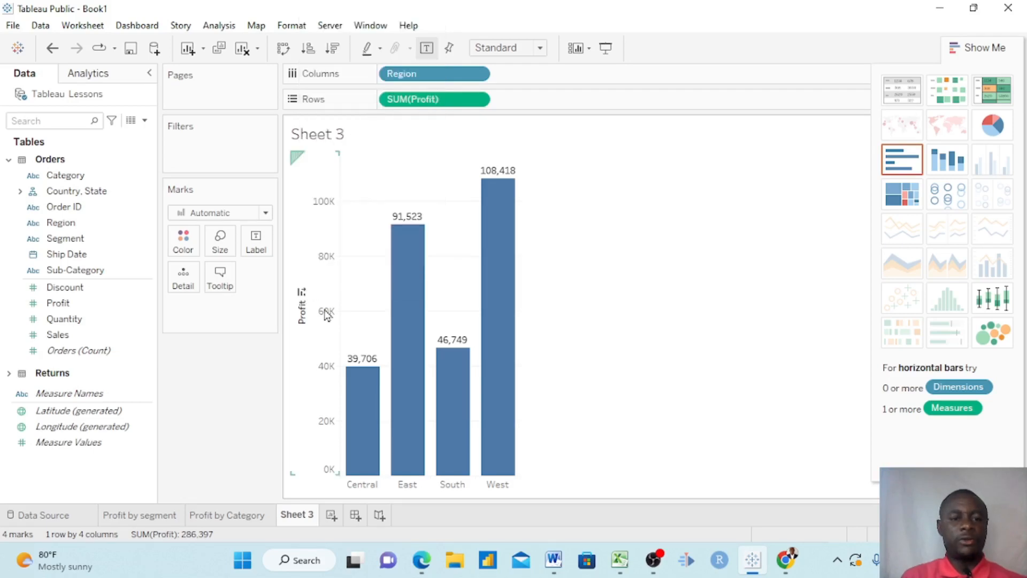
# Step: Change the title of the vertical Profit axis to "rofit alone" and close the axis settings
pyautogui.rightClick(324, 310)
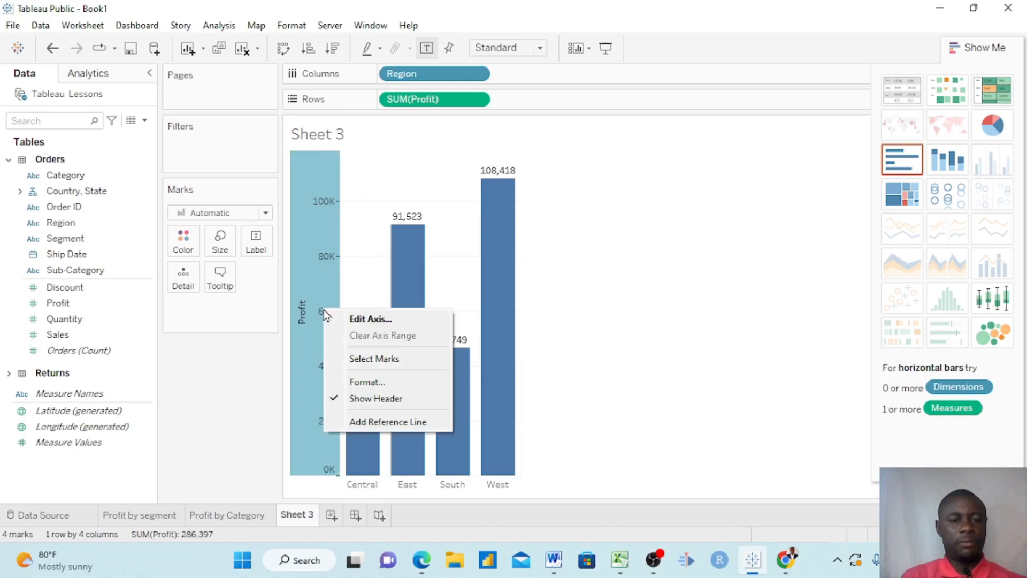
pyautogui.click(371, 320)
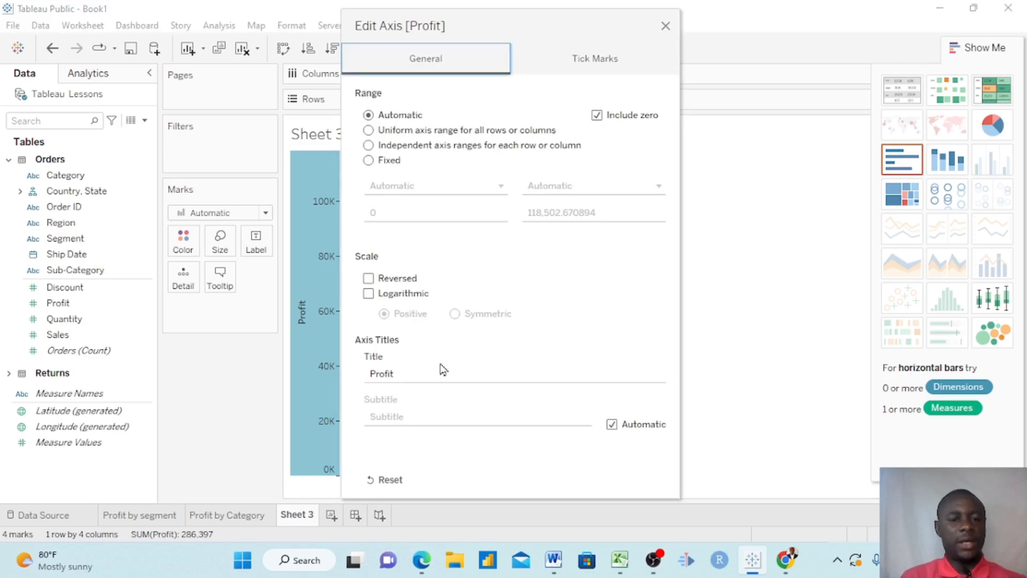
pyautogui.doubleClick(397, 374)
pyautogui.press('BackSpace')
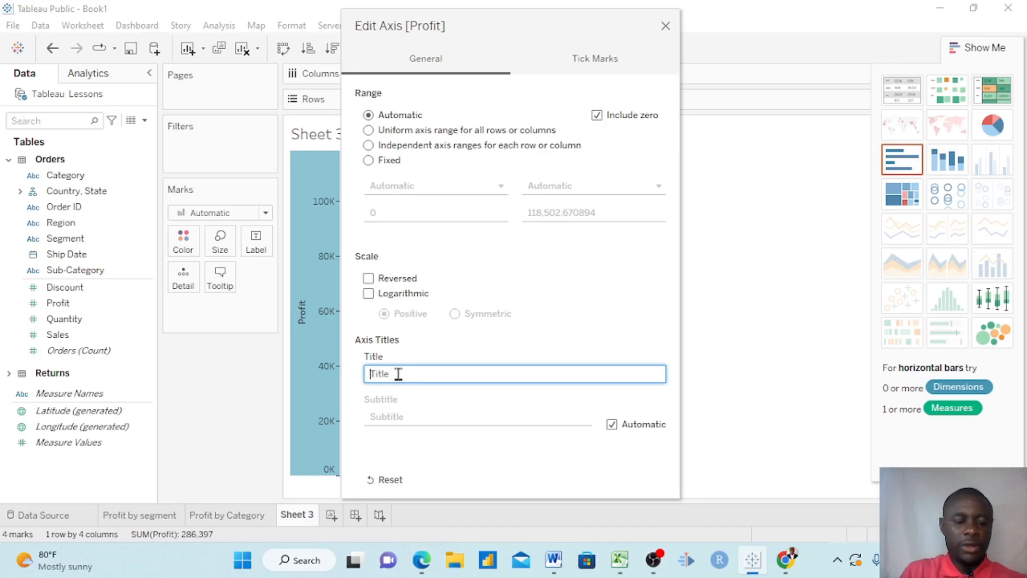
pyautogui.write('P')
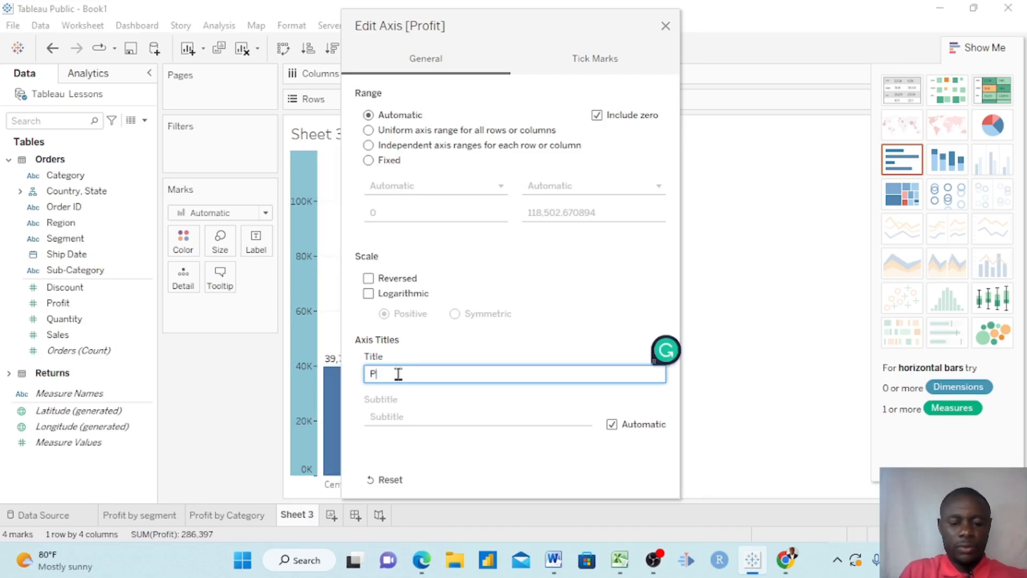
pyautogui.write('ofit alone')
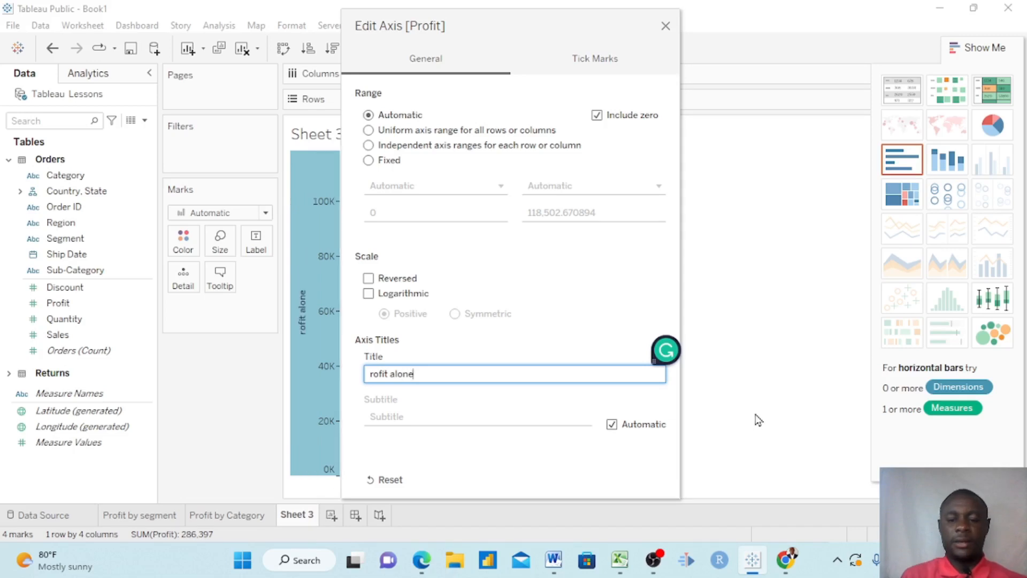
pyautogui.click(667, 27)
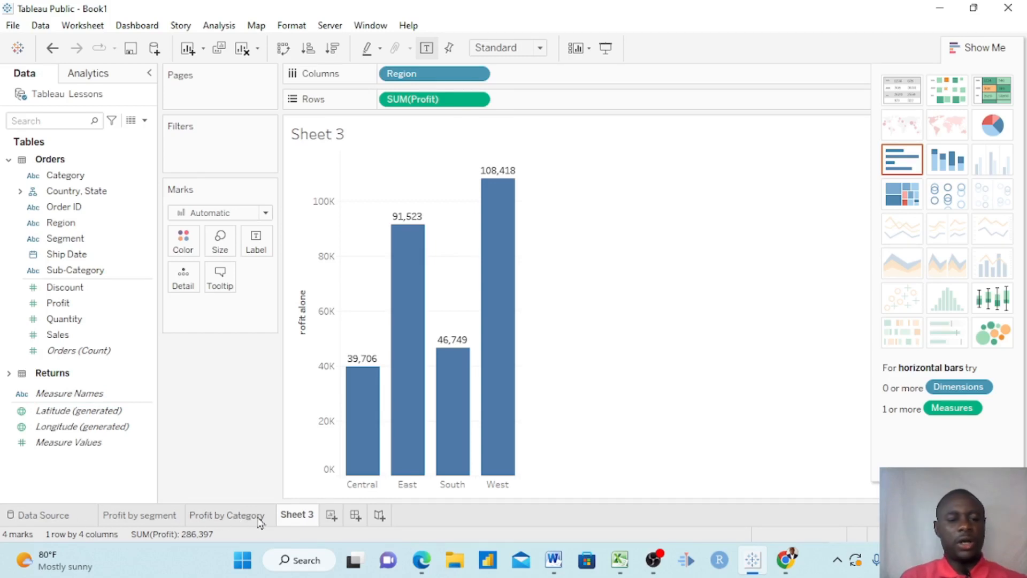
# Step: Rename the third worksheet as Profit by Region and leave no bar selected in its chart
pyautogui.doubleClick(294, 517)
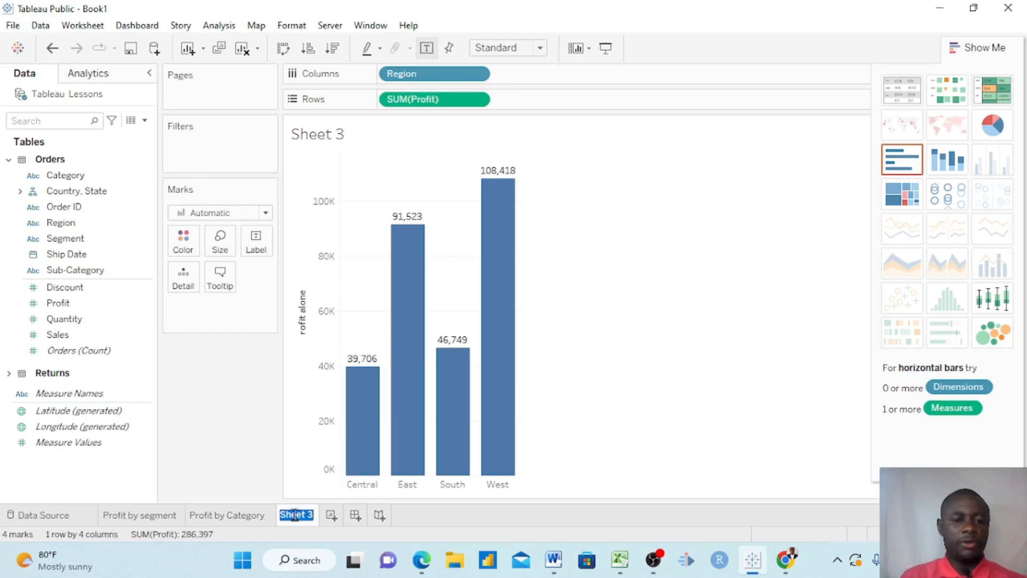
pyautogui.press('BackSpace')
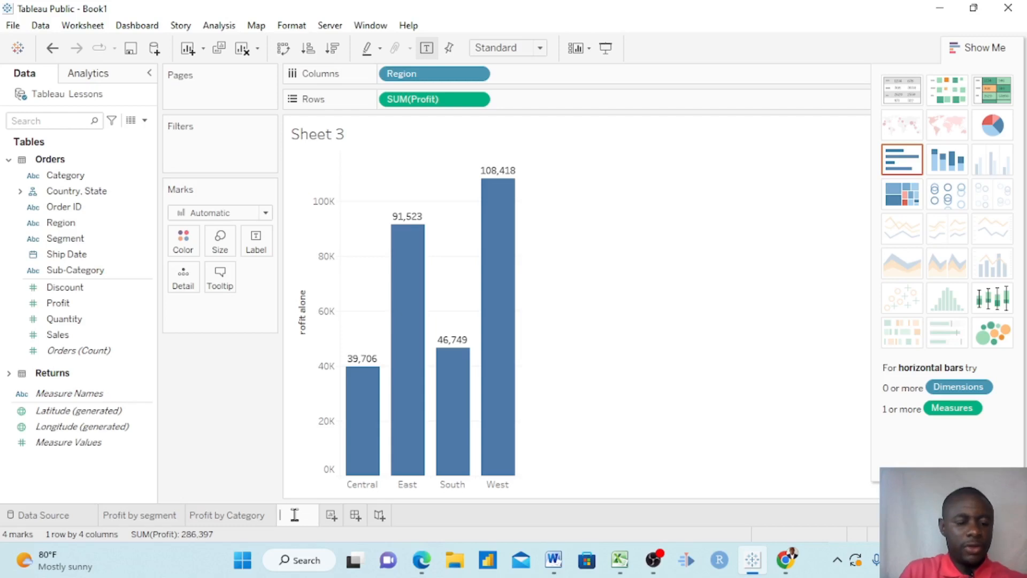
pyautogui.write('Profit by Region')
pyautogui.press('Return')
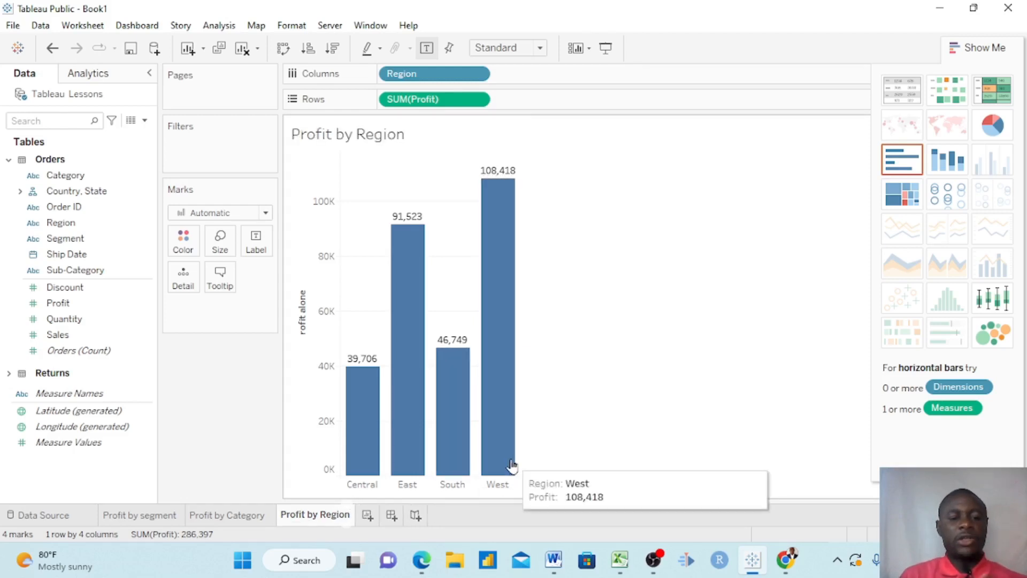
pyautogui.click(511, 465)
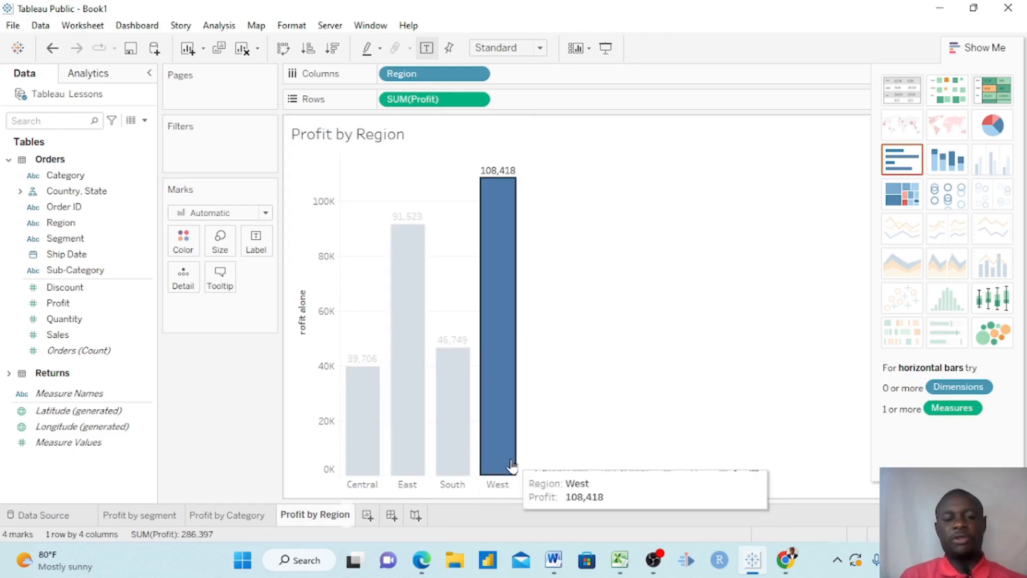
pyautogui.click(613, 395)
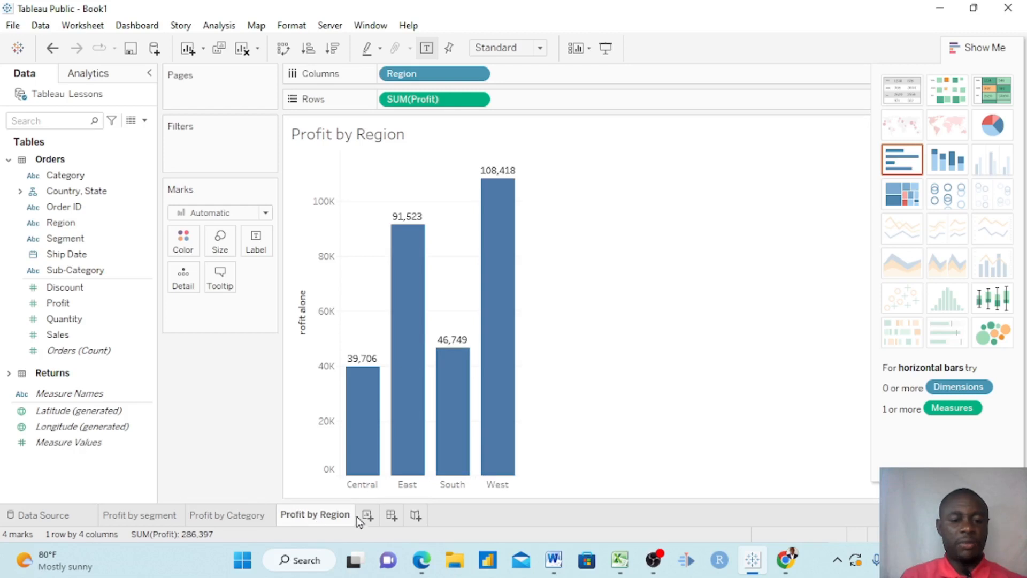
# Step: Create a new dashboard and add the Profit by segment, Profit by Category and Profit by Region sheets to it
pyautogui.click(391, 516)
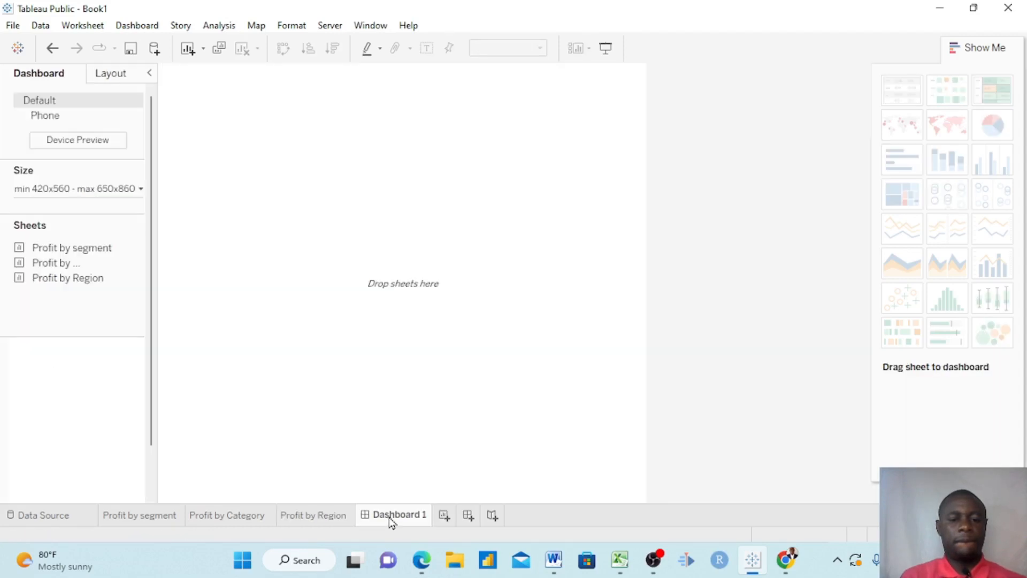
pyautogui.doubleClick(79, 247)
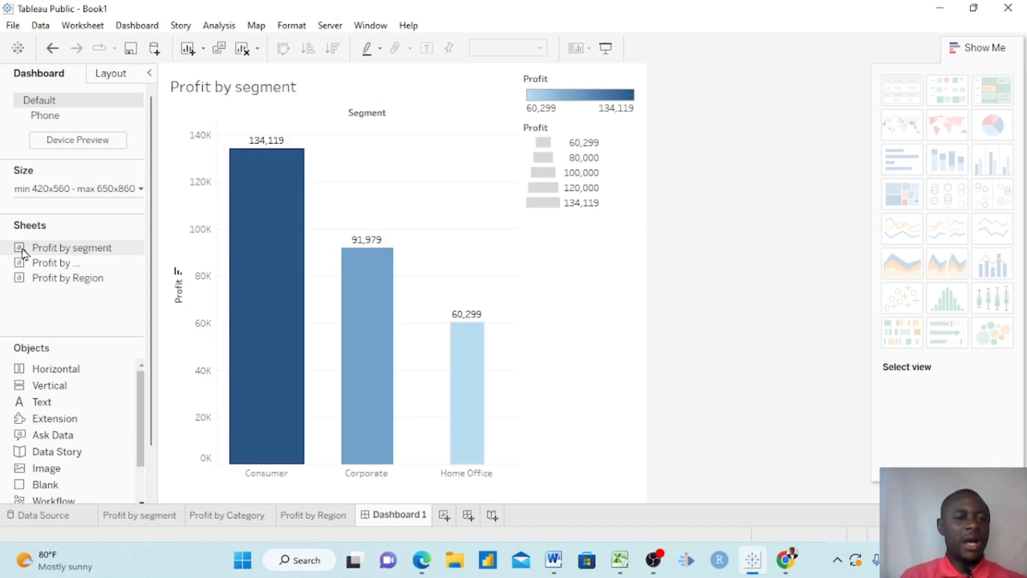
pyautogui.moveTo(22, 265)
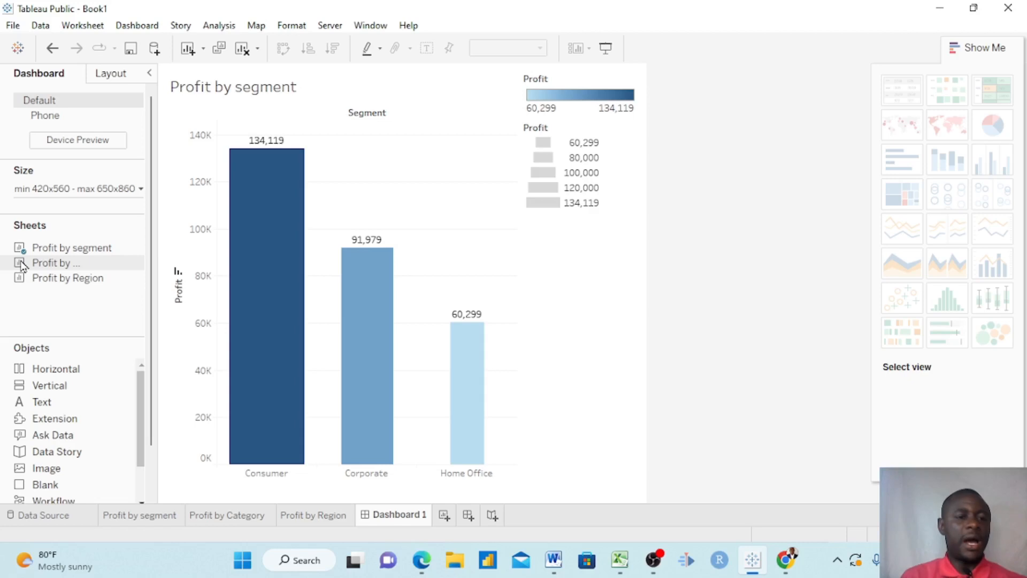
pyautogui.doubleClick(23, 265)
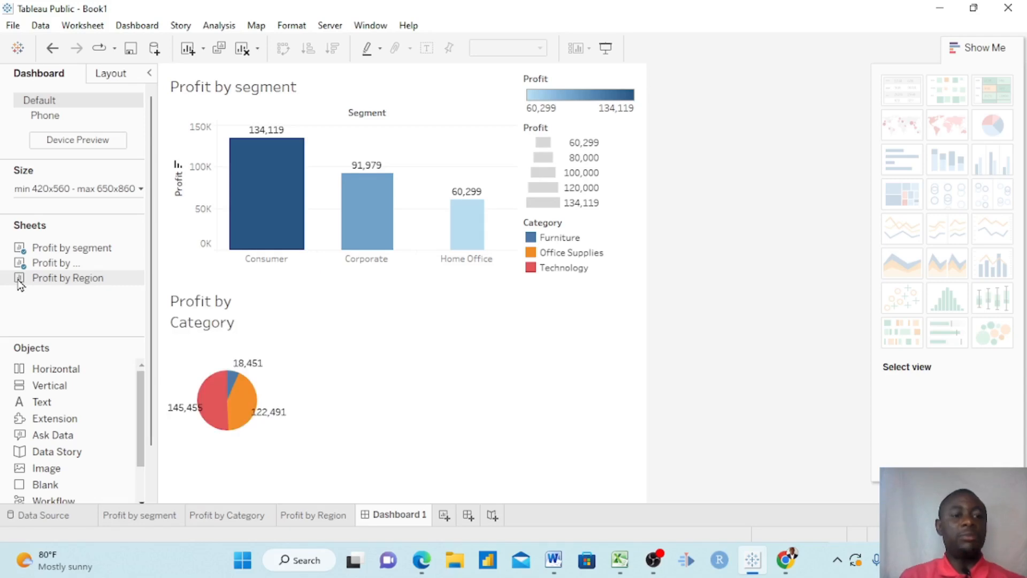
pyautogui.doubleClick(21, 282)
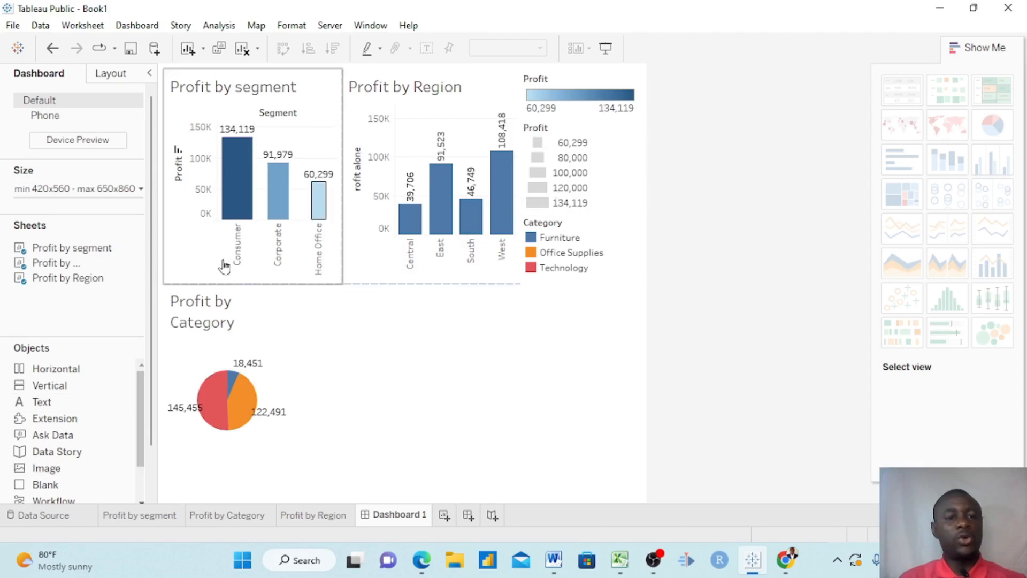
# Step: Examine the values of individual marks in the segment, region and category charts on the dashboard
pyautogui.moveTo(236, 175)
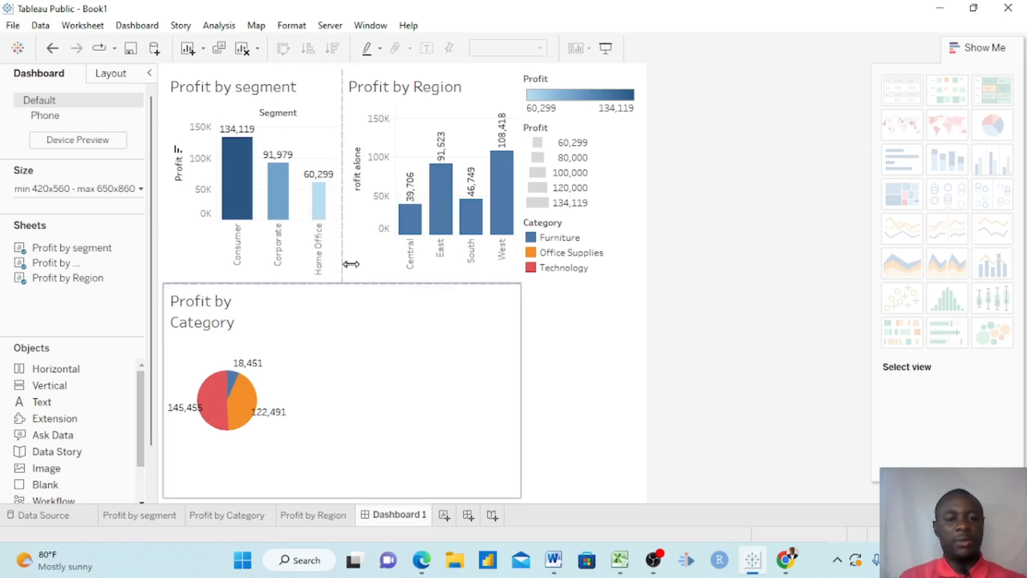
pyautogui.moveTo(316, 196)
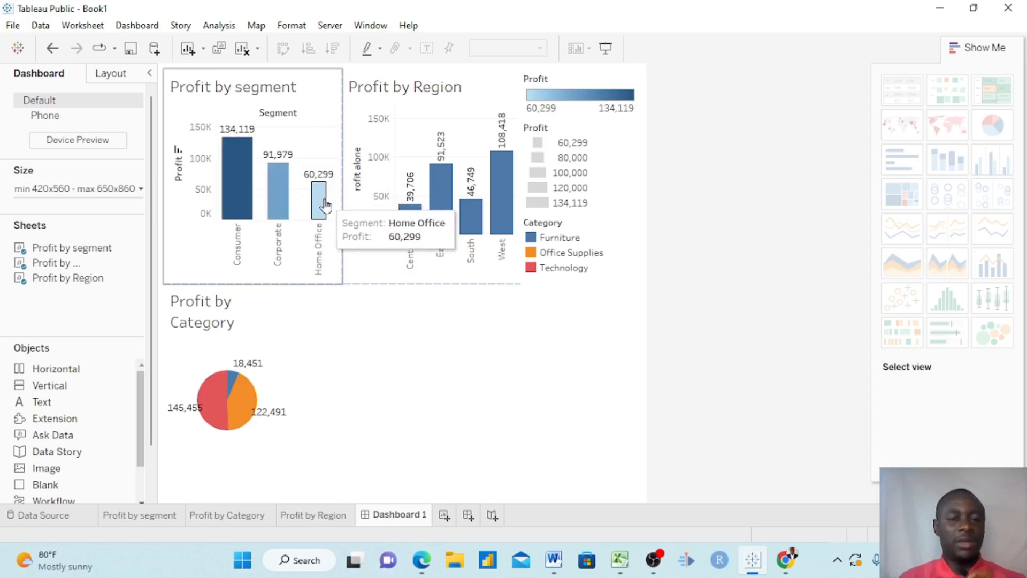
pyautogui.moveTo(448, 160)
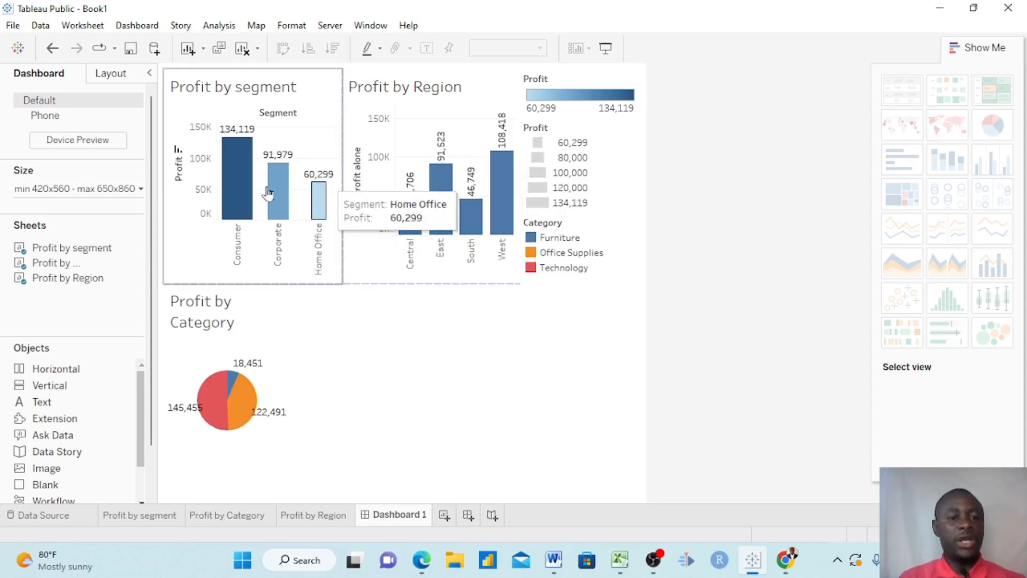
pyautogui.moveTo(263, 377)
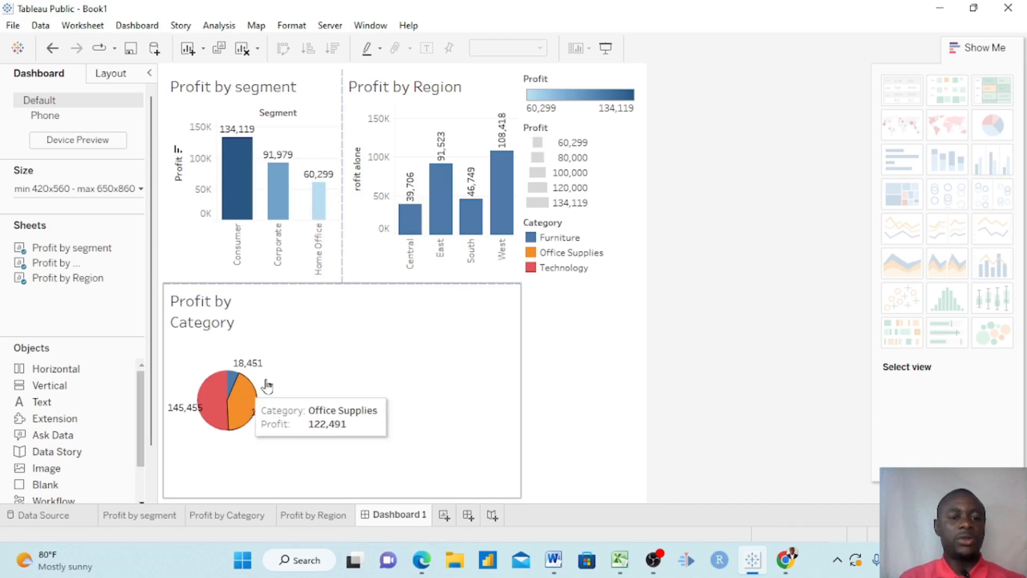